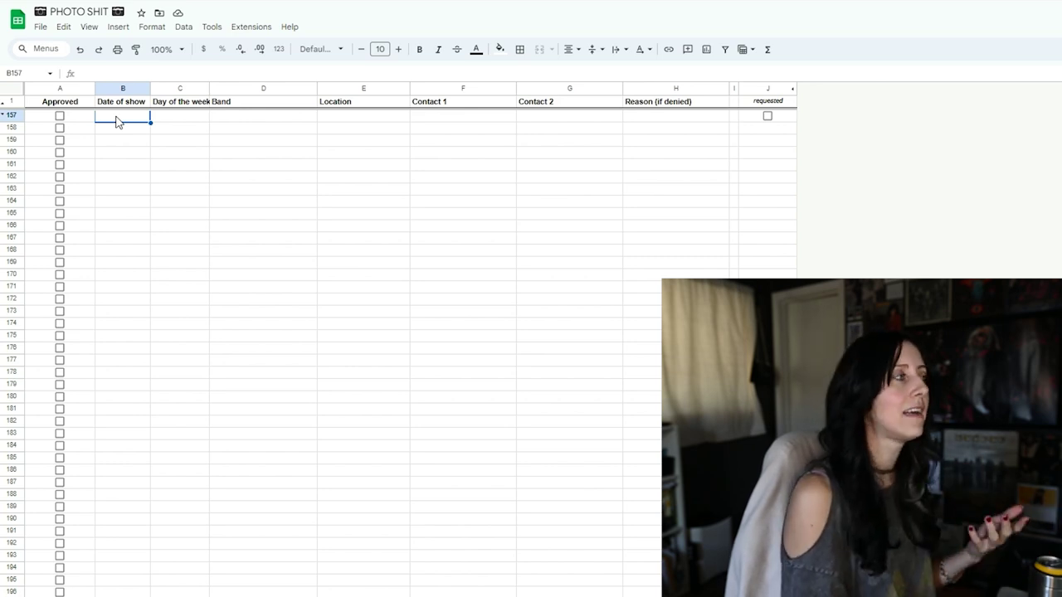
Review row 157's tracking columns, from approval, show details and location through both contacts, denial reason and requested checkbox
click(59, 121)
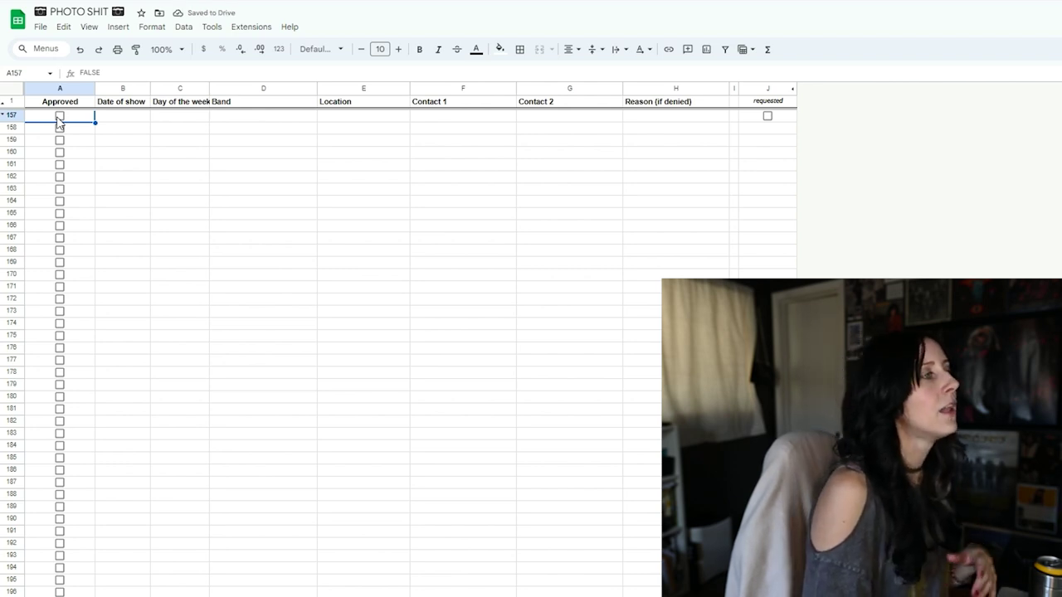
drag(138, 124, 374, 127)
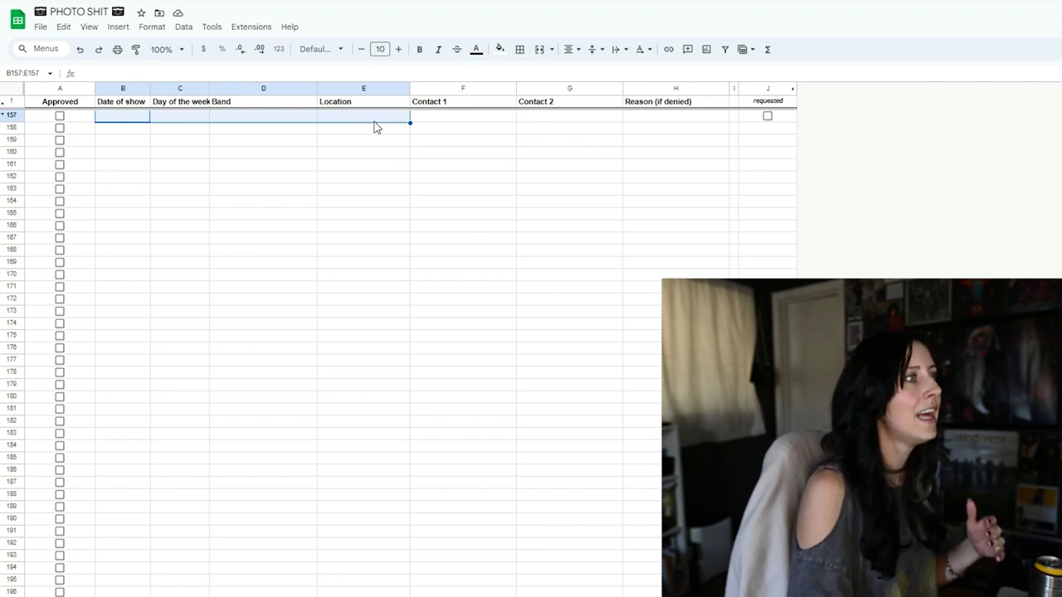
drag(452, 119, 585, 122)
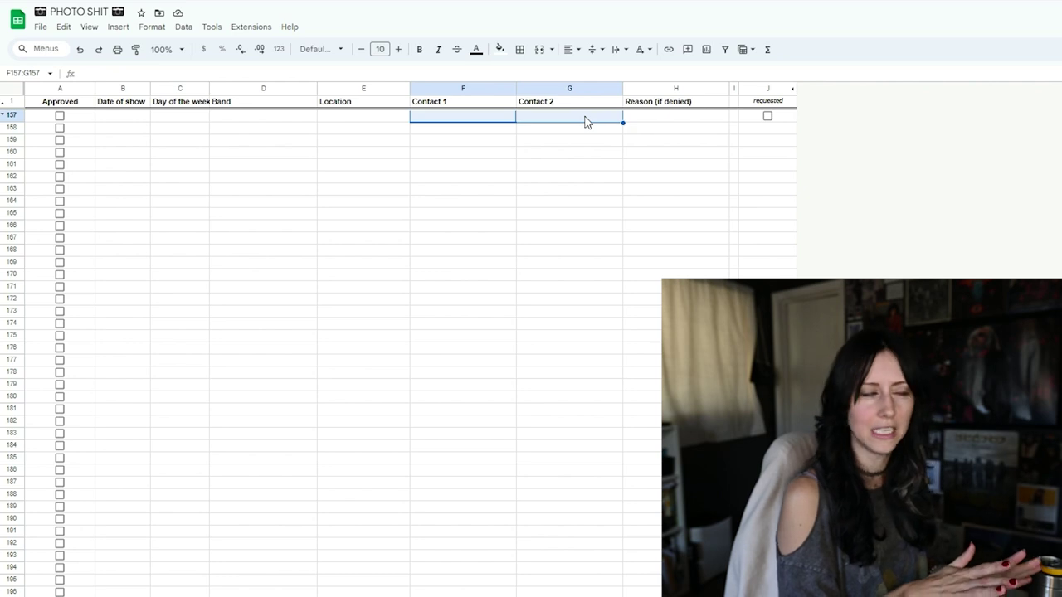
click(658, 122)
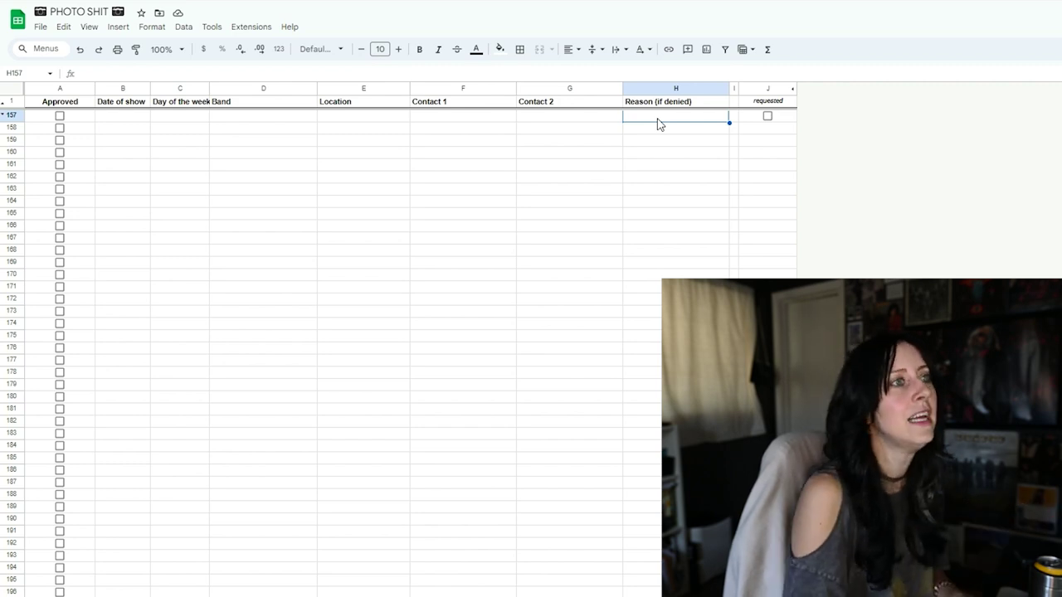
click(768, 119)
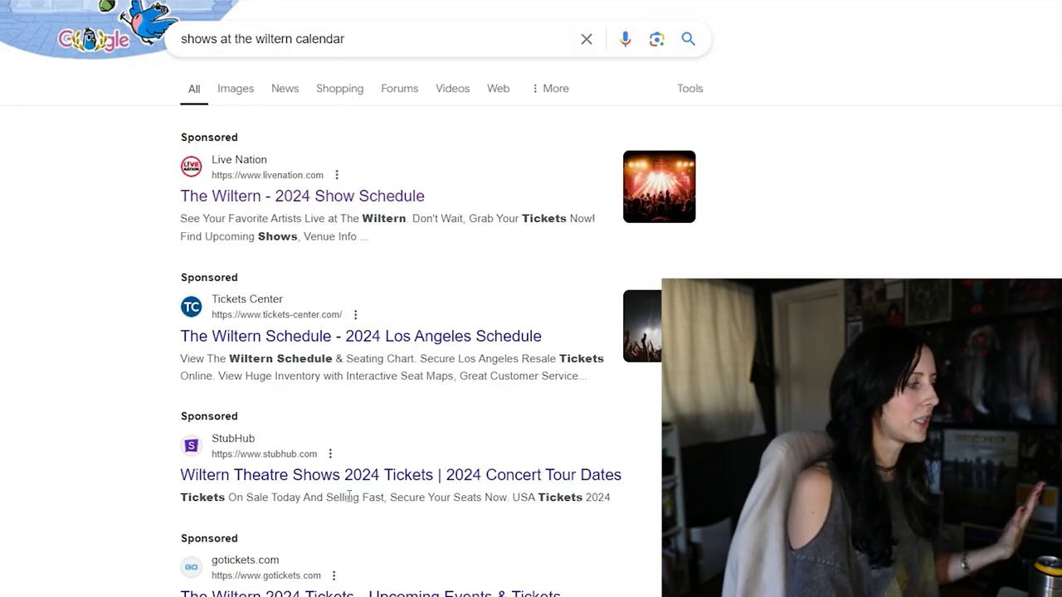
Look through the search results for the Wiltern's show calendar and open the official wiltern.com site
scroll(348, 498, down, 4)
scroll(348, 500, up, 5)
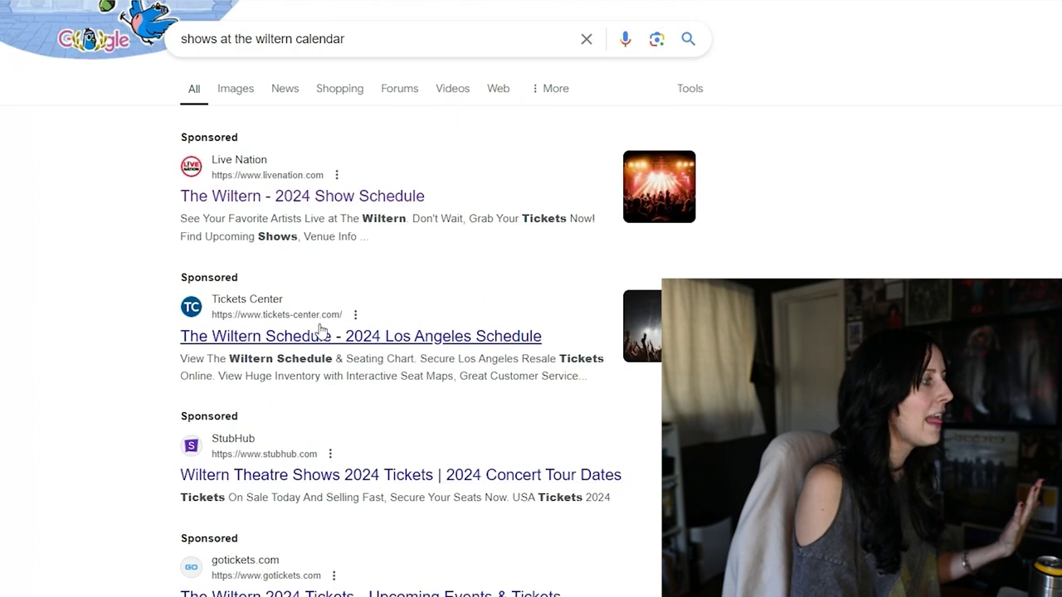
scroll(503, 398, down, 7)
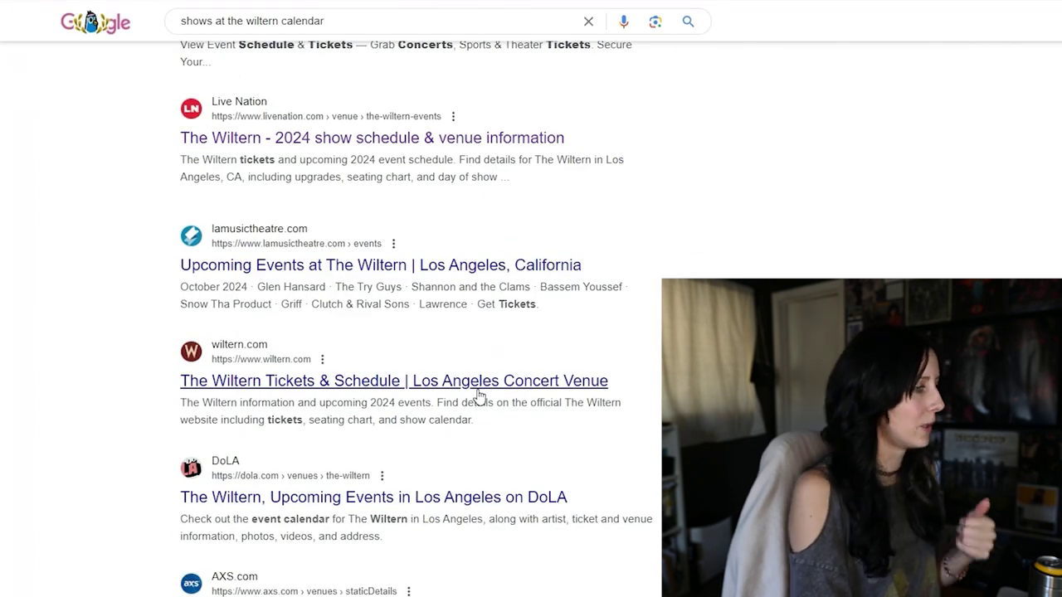
click(491, 389)
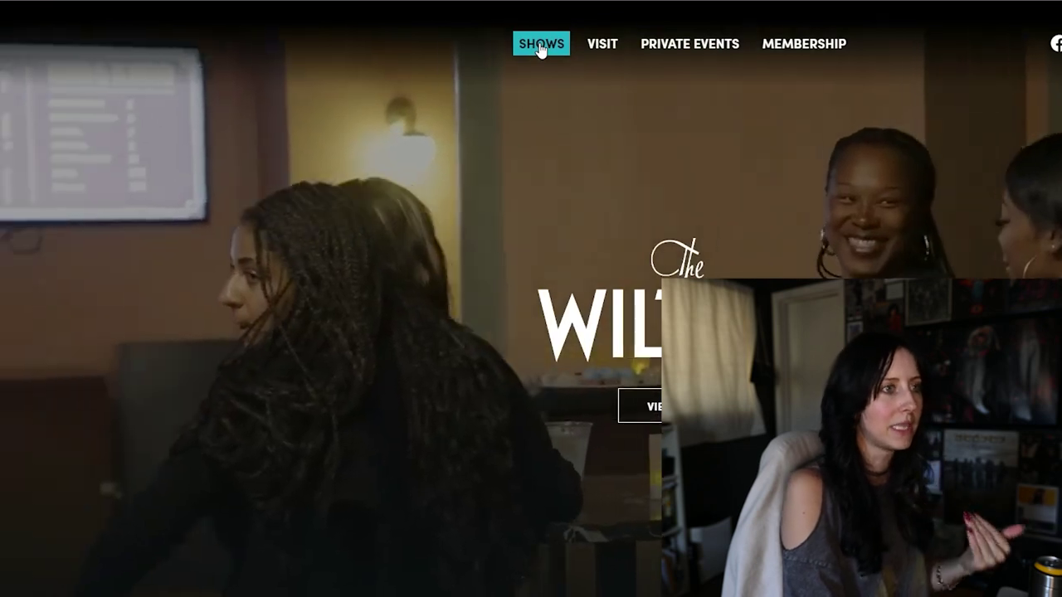
Open the Wiltern's shows listing and browse the upcoming events from late July through late September
click(540, 46)
scroll(505, 260, down, 10)
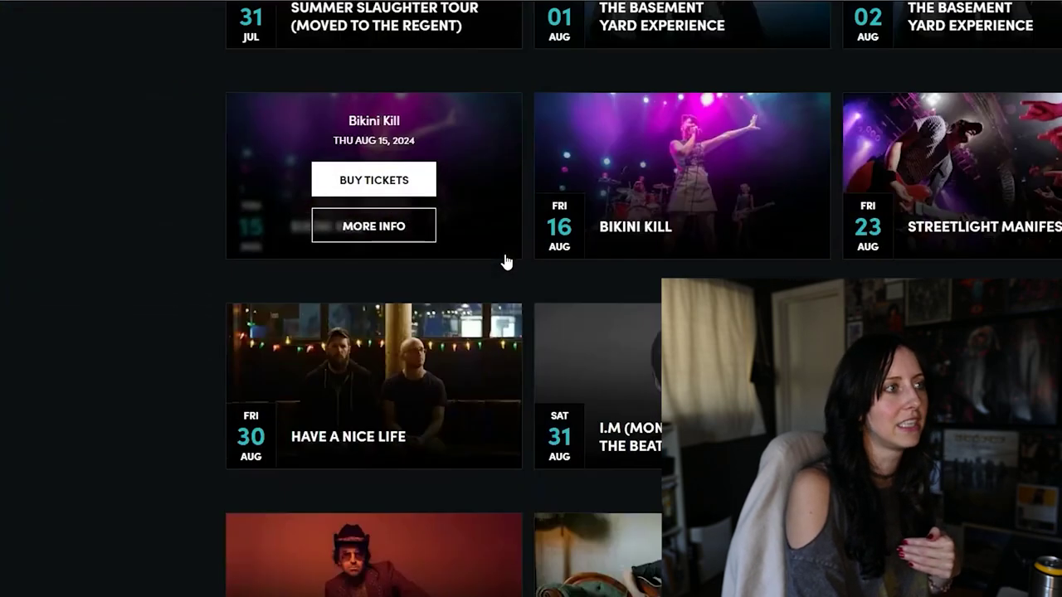
scroll(531, 299, down, 4)
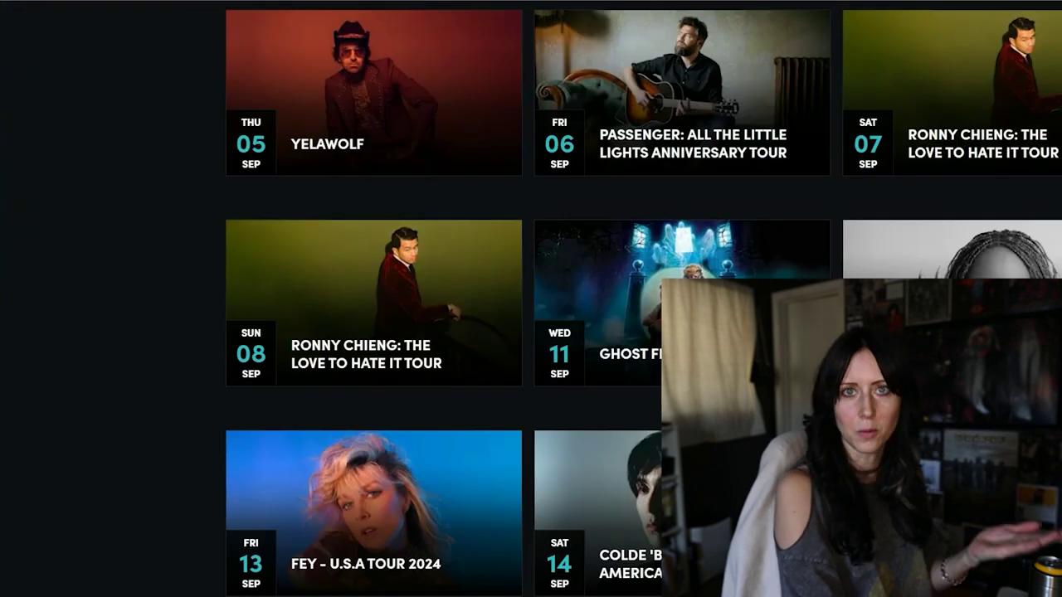
mouse_move(682, 248)
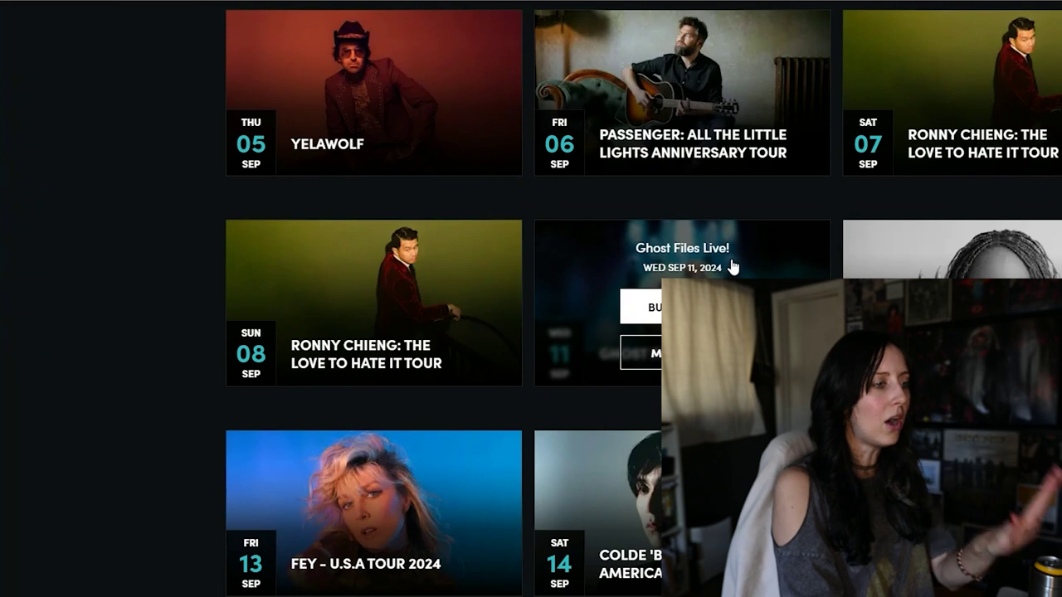
scroll(734, 268, down, 8)
scroll(732, 265, down, 4)
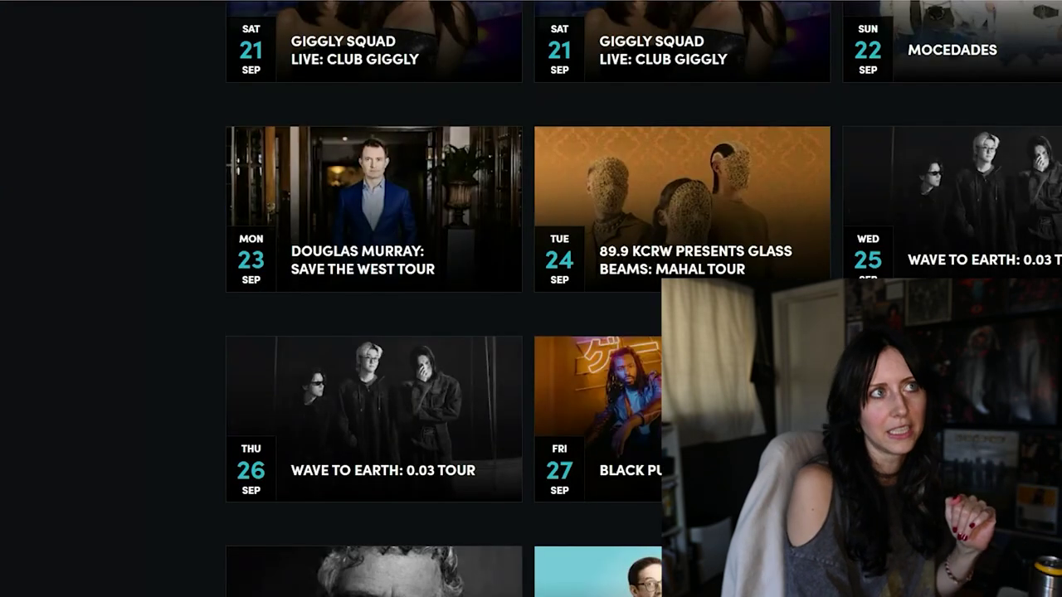
Switch to Ticketmaster's Los Angeles concert listings and filter the events to the dates Aug 5 - 17
click(895, 1)
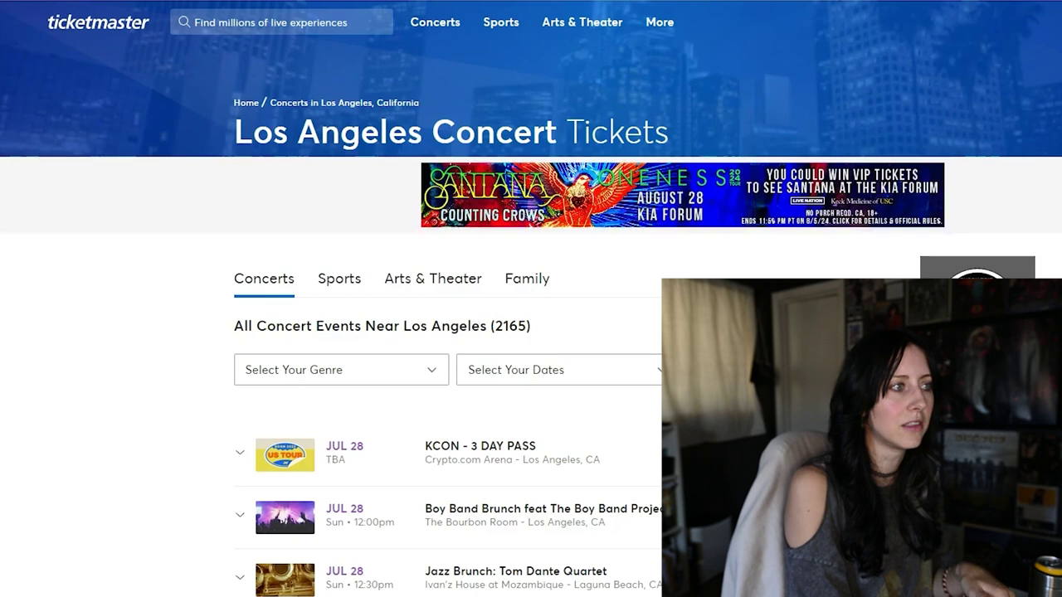
scroll(593, 303, down, 3)
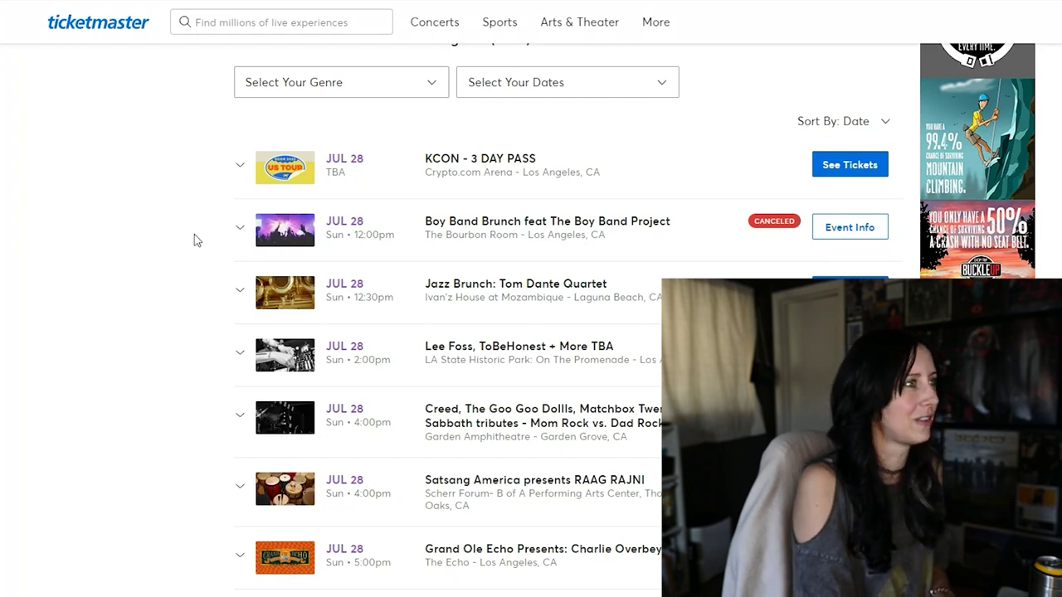
scroll(194, 237, up, 2)
click(462, 232)
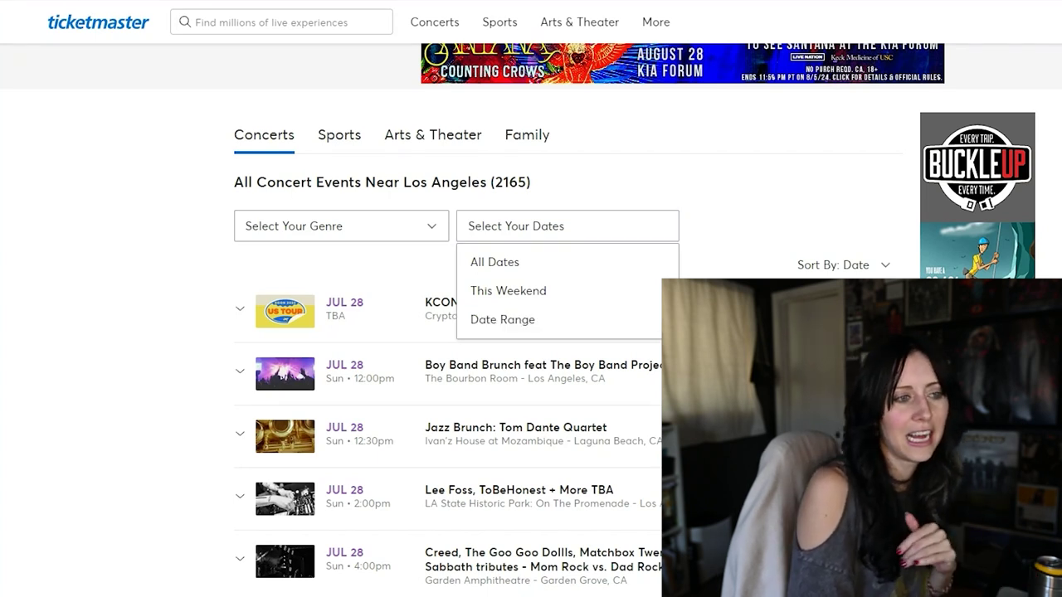
click(276, 311)
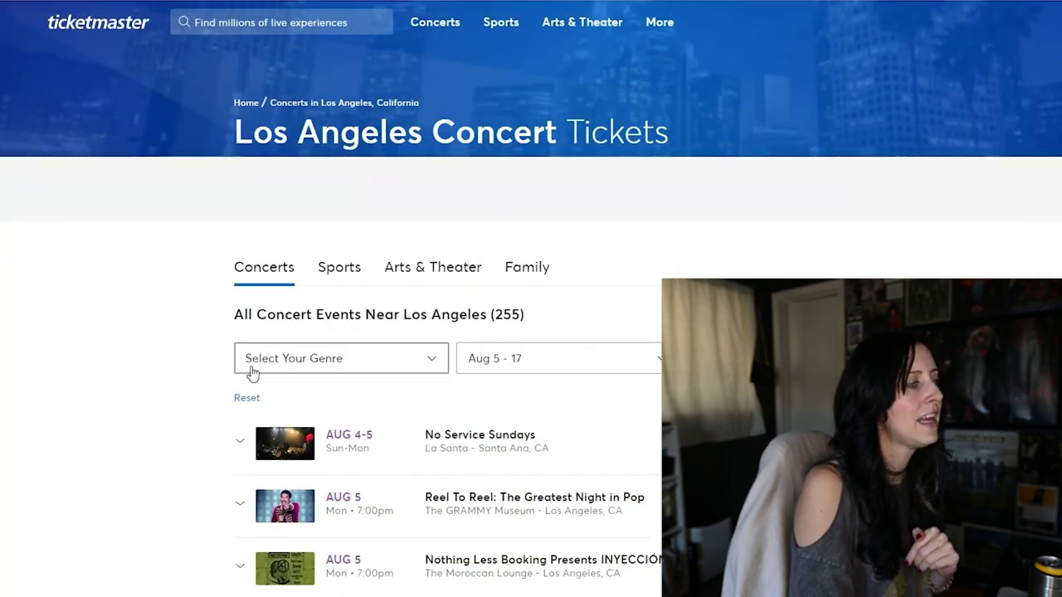
Browse the filtered Los Angeles concerts through August 9, loading more events to find a show worth tracking
scroll(253, 374, down, 5)
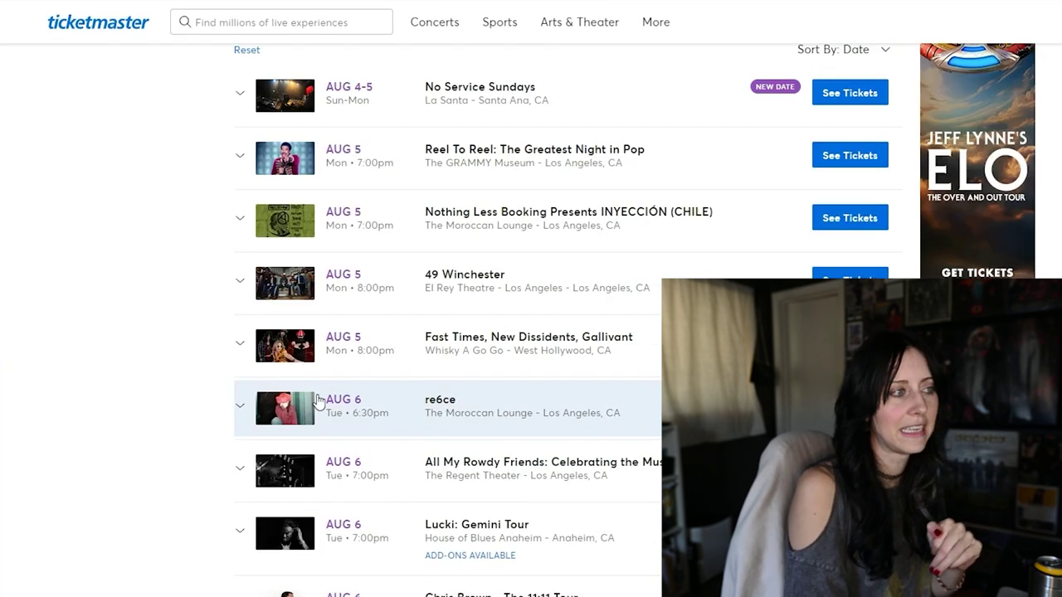
scroll(365, 406, down, 2)
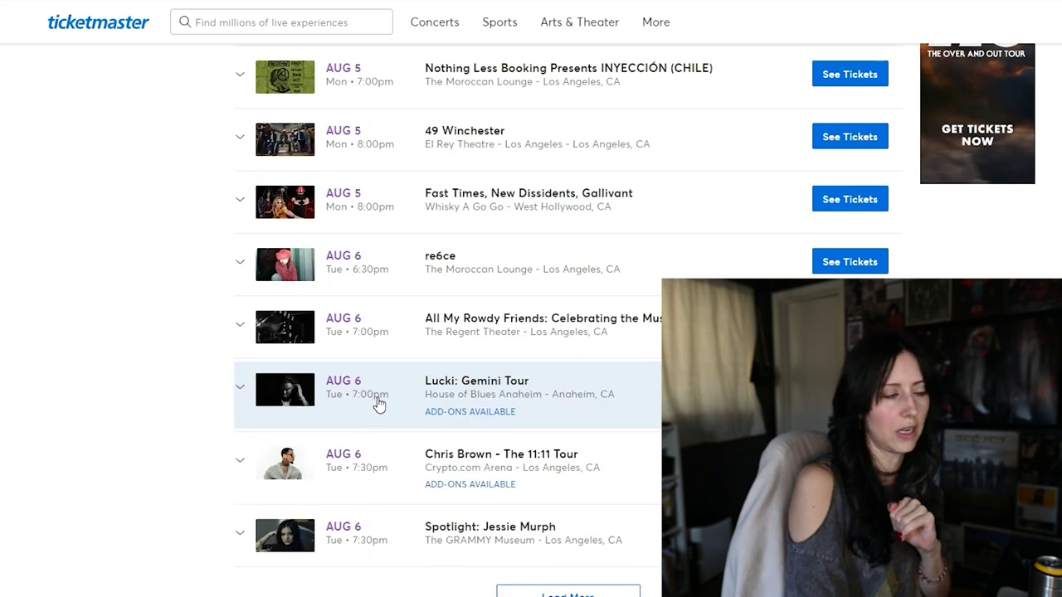
scroll(506, 414, down, 2)
click(568, 454)
scroll(569, 462, down, 3)
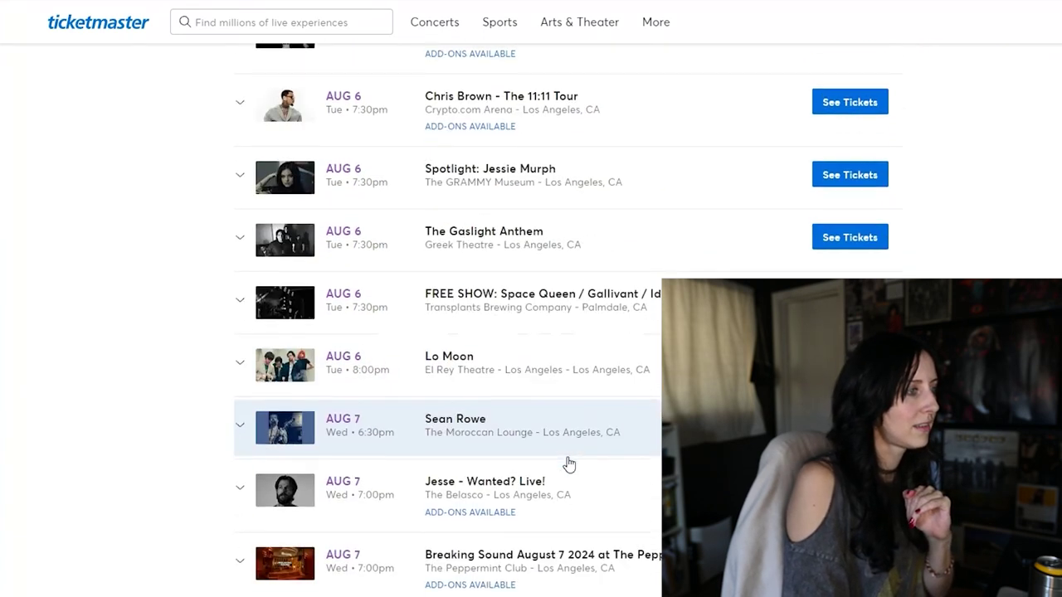
scroll(568, 463, down, 3)
scroll(569, 463, down, 3)
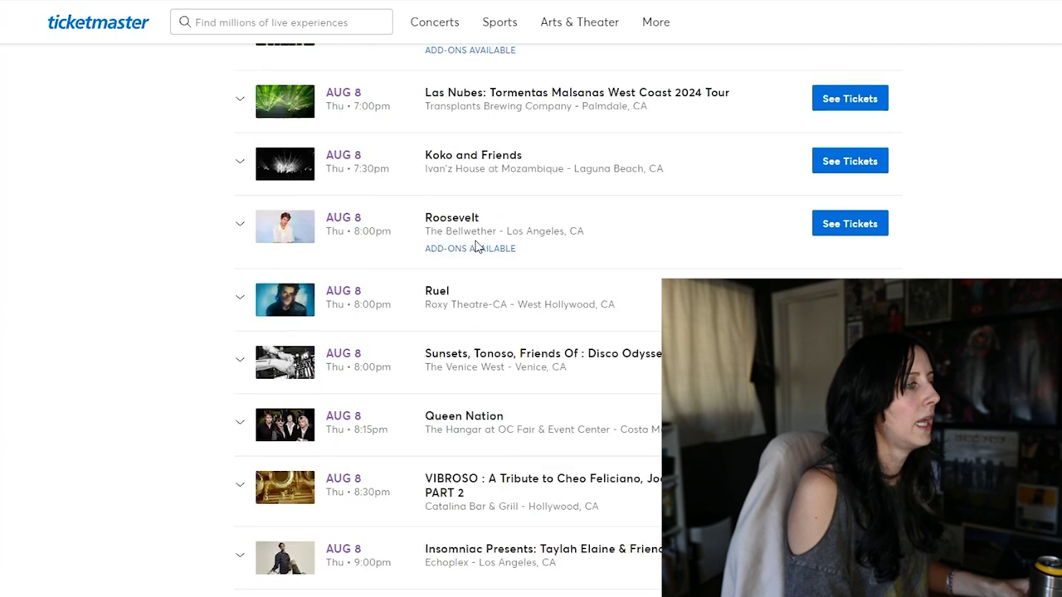
scroll(415, 249, down, 2)
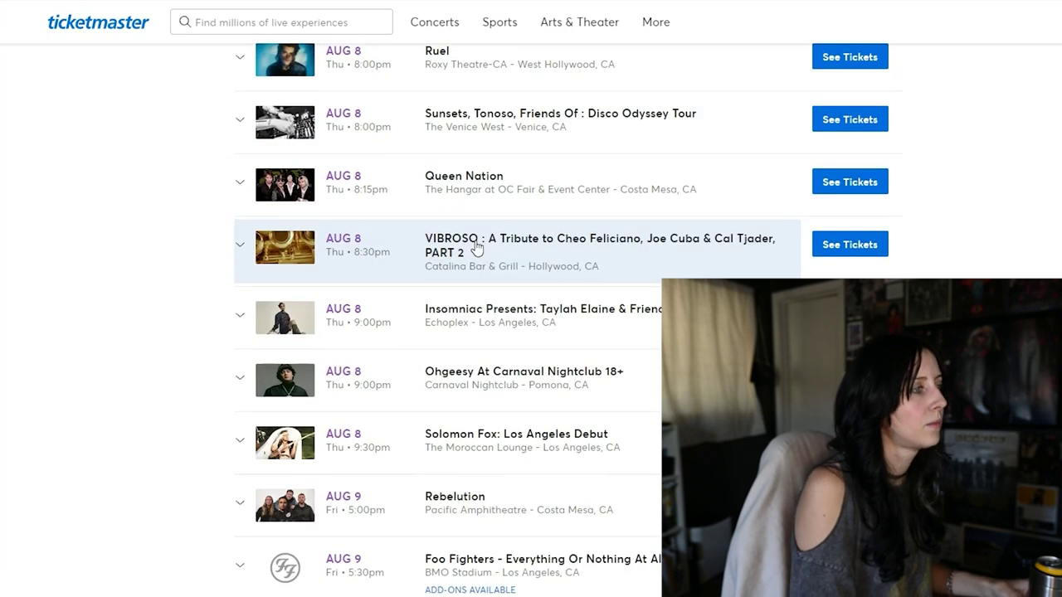
scroll(440, 431, down, 4)
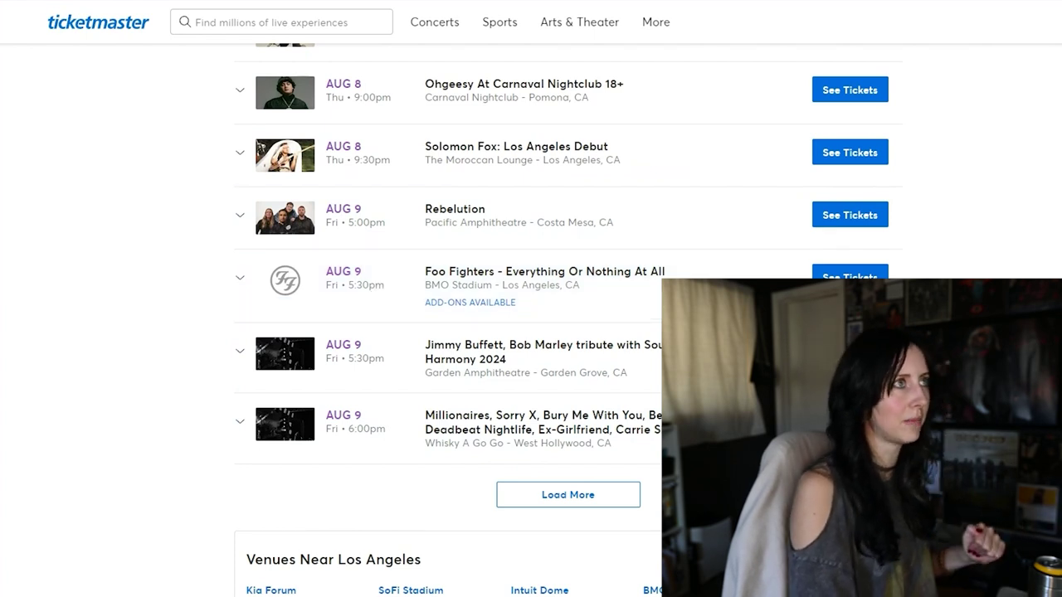
In row 157 of the tracking spreadsheet, enter Foo Fighters as the band and BMO as the location
key(ctrl+Tab)
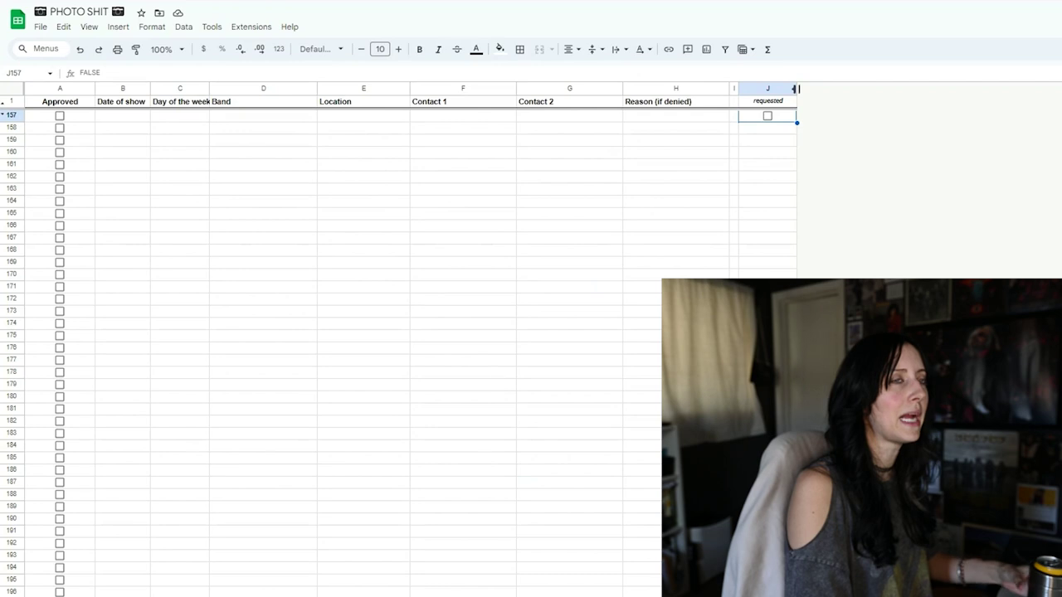
key(ctrl+shift+Tab)
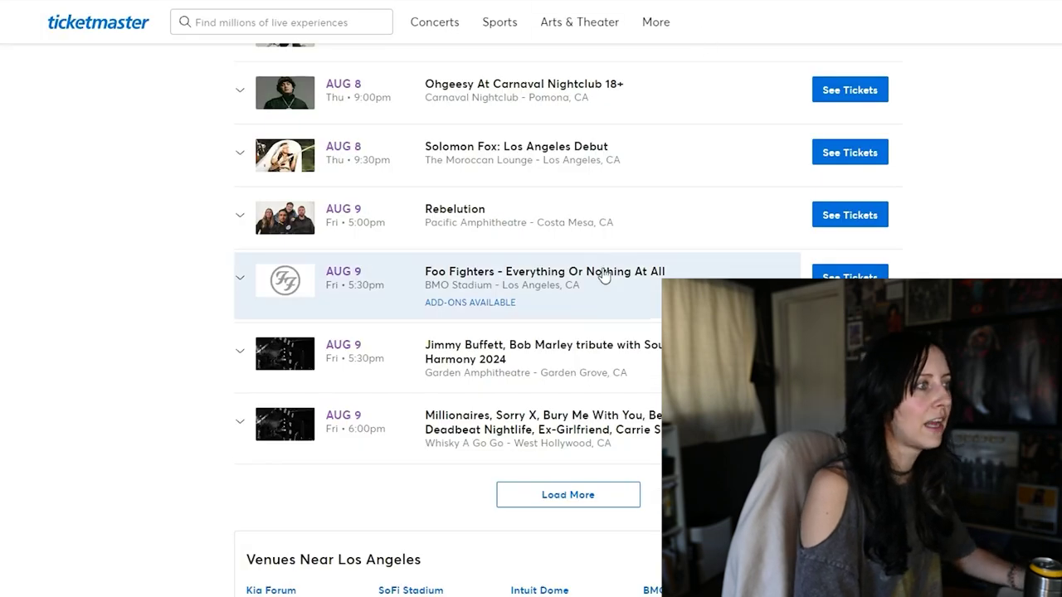
key(ctrl+Tab)
click(220, 116)
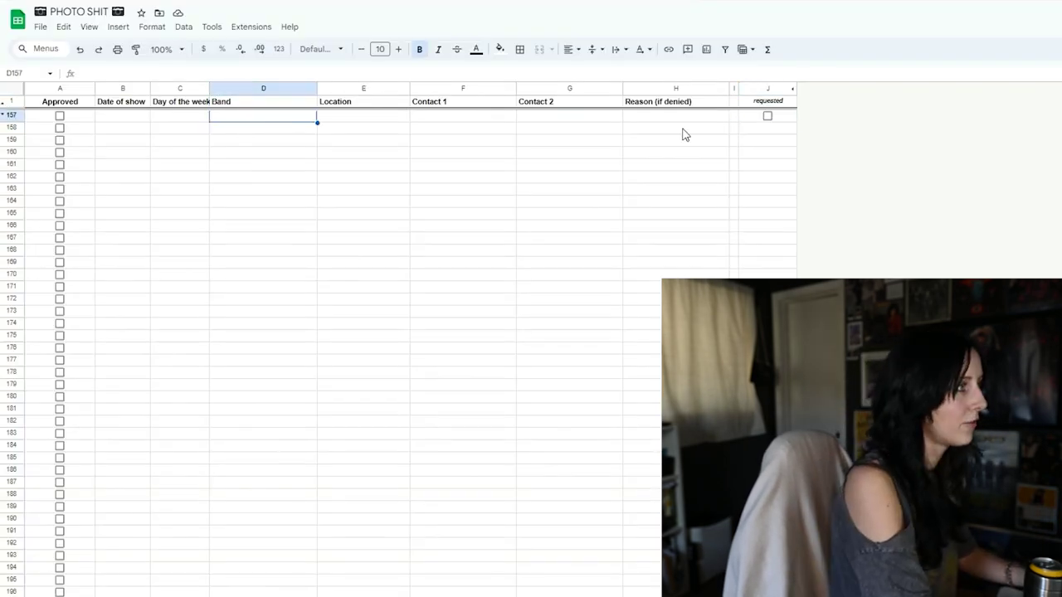
text(Foo Fighters)
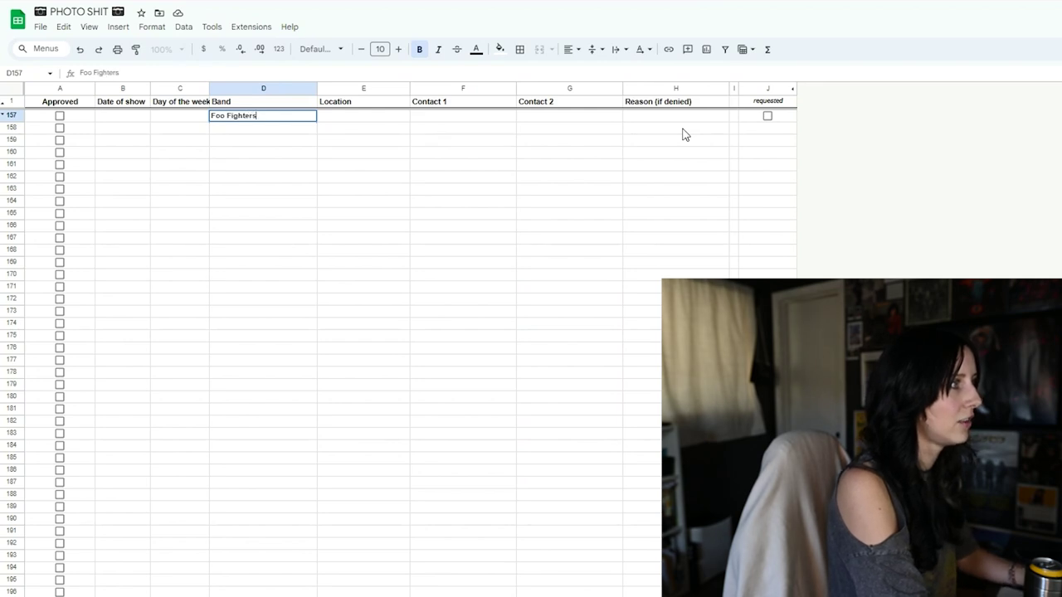
key(Tab)
text(C)
text(BMO)
key(Return)
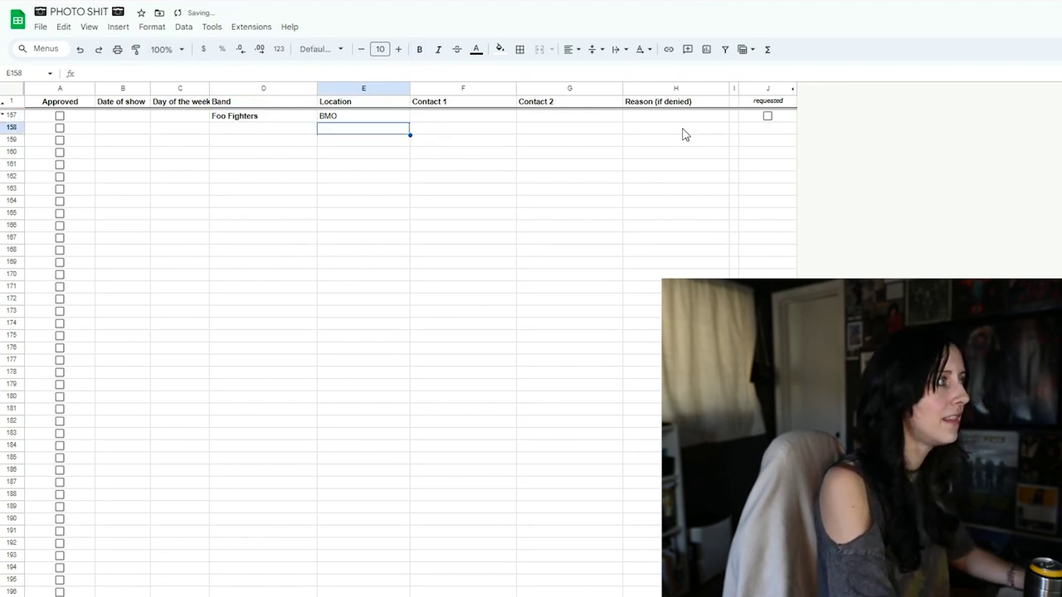
Check the Foo Fighters listing's date and fill in row 157 with show date 8/9 and day of the week Friday
key(Left)
key(Left)
key(Up)
key(ctrl+Tab)
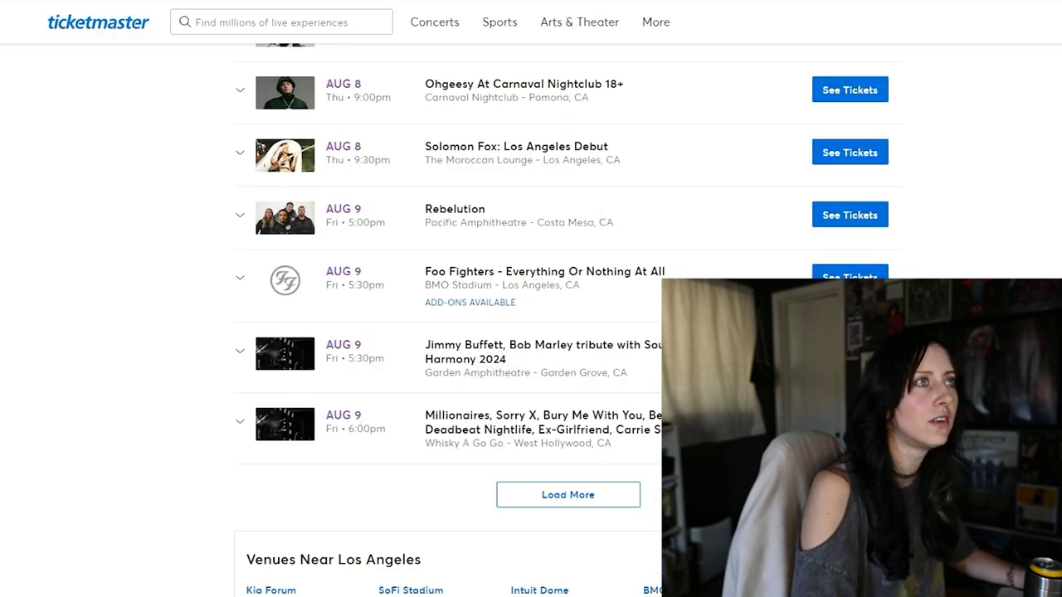
key(ctrl+Tab)
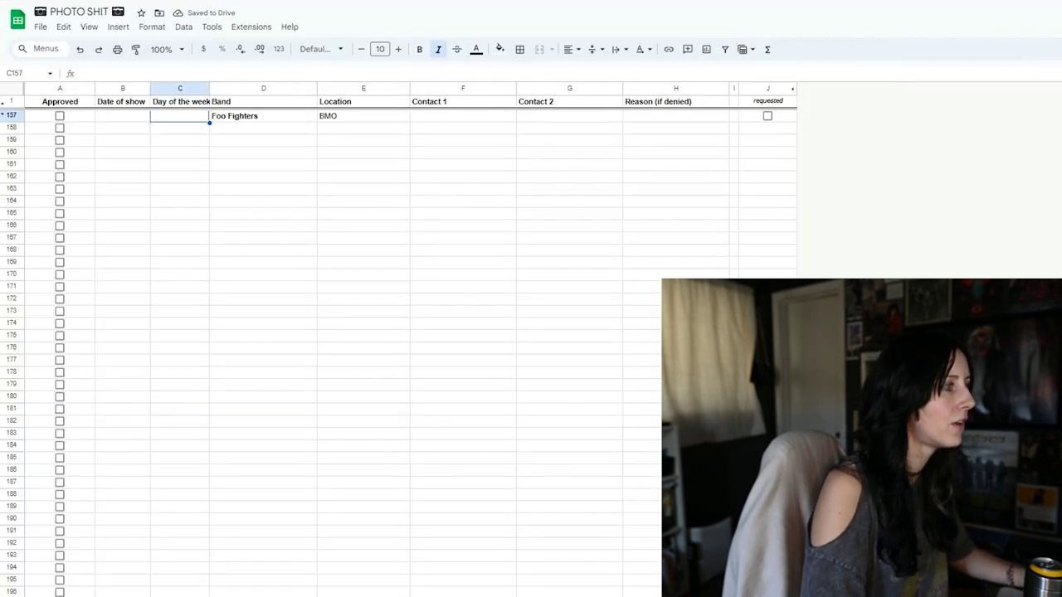
key(Left)
text(8/)
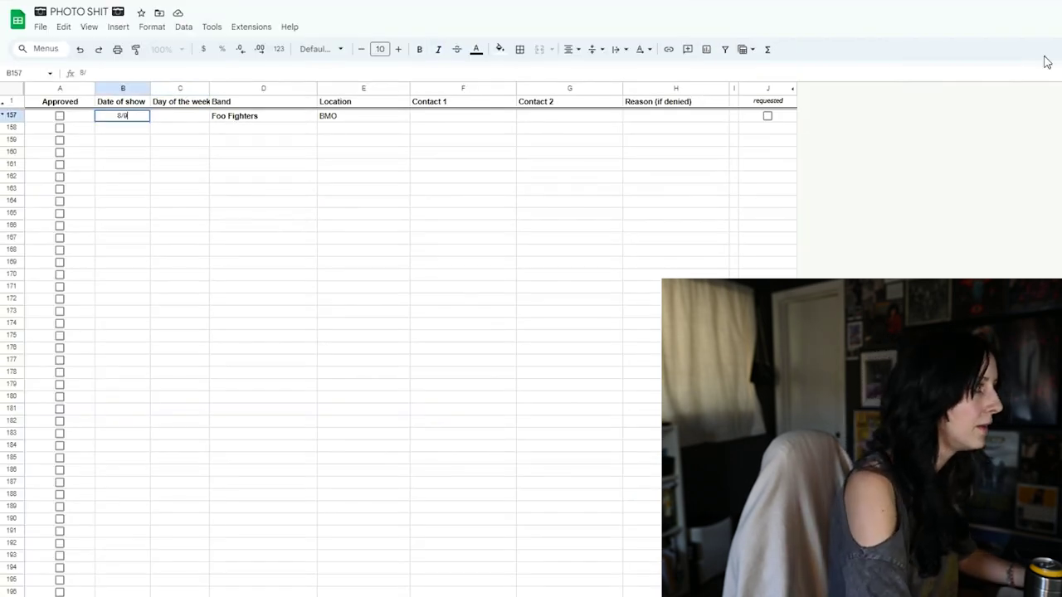
text(9)
key(Tab)
text(Friday)
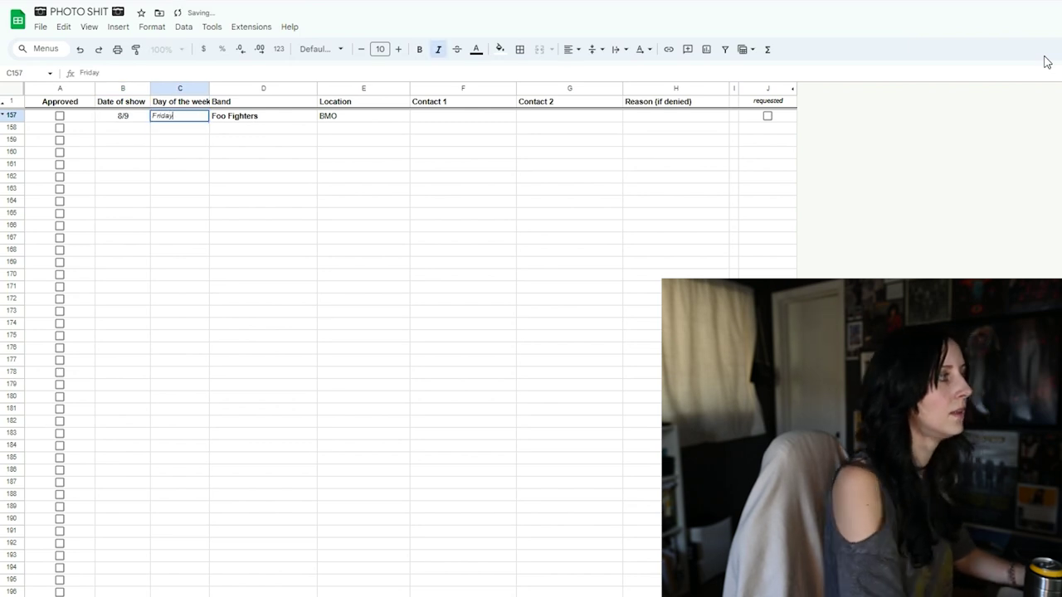
key(Return)
Review the August show entries in the spreadsheet, including both Megadeth dates and the Olivia Rodrigo bands and locations
drag(122, 116, 358, 146)
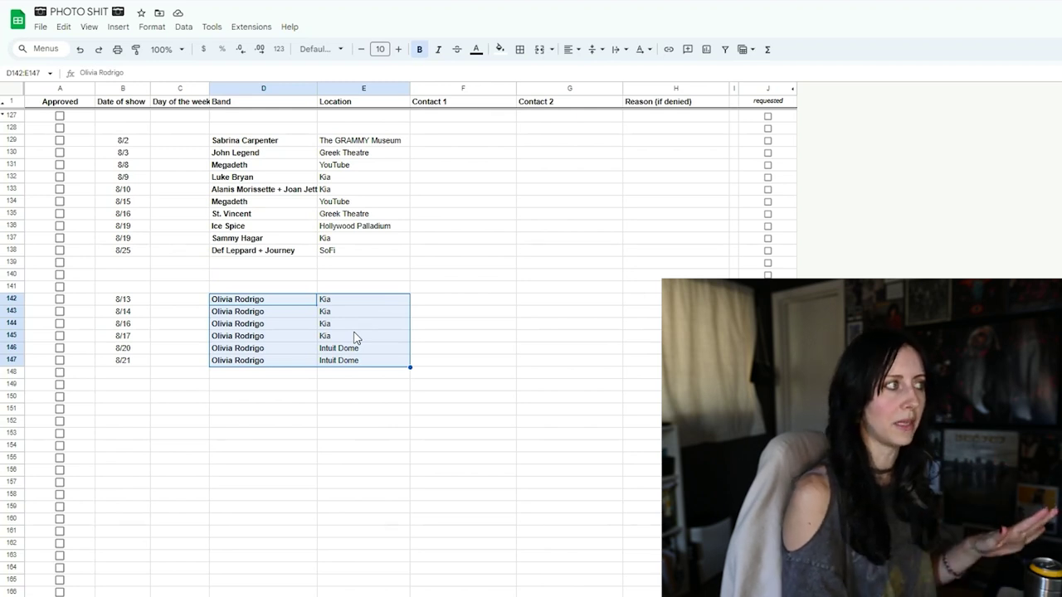
click(295, 166)
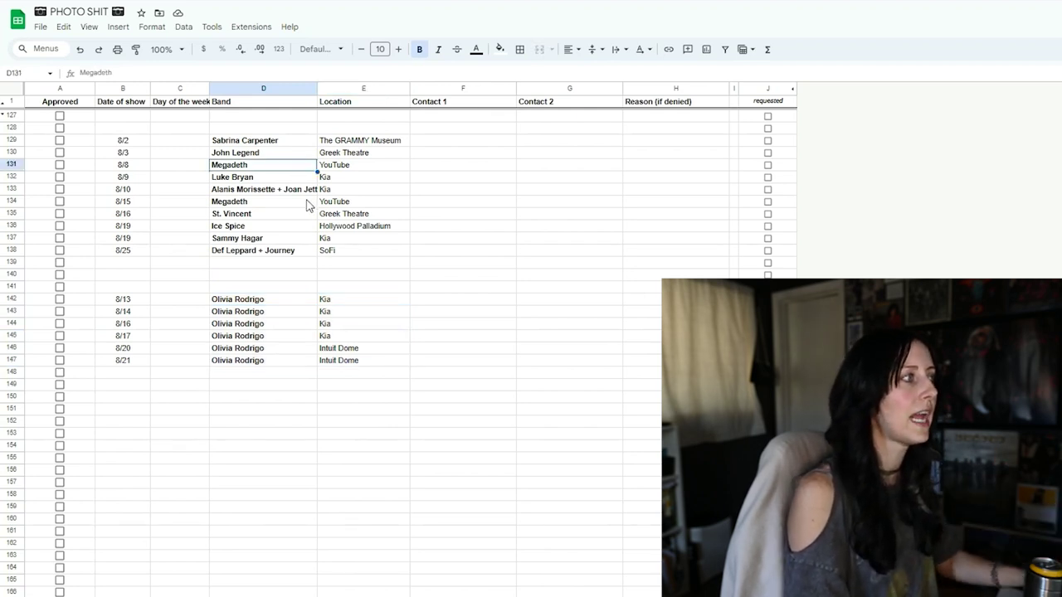
click(307, 202)
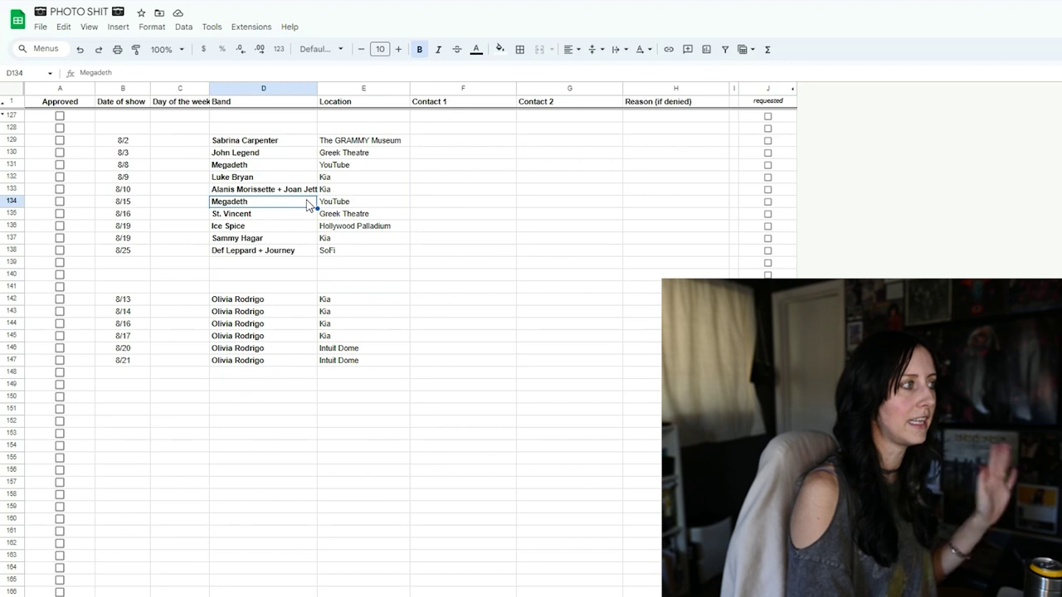
click(285, 301)
shift+click(356, 360)
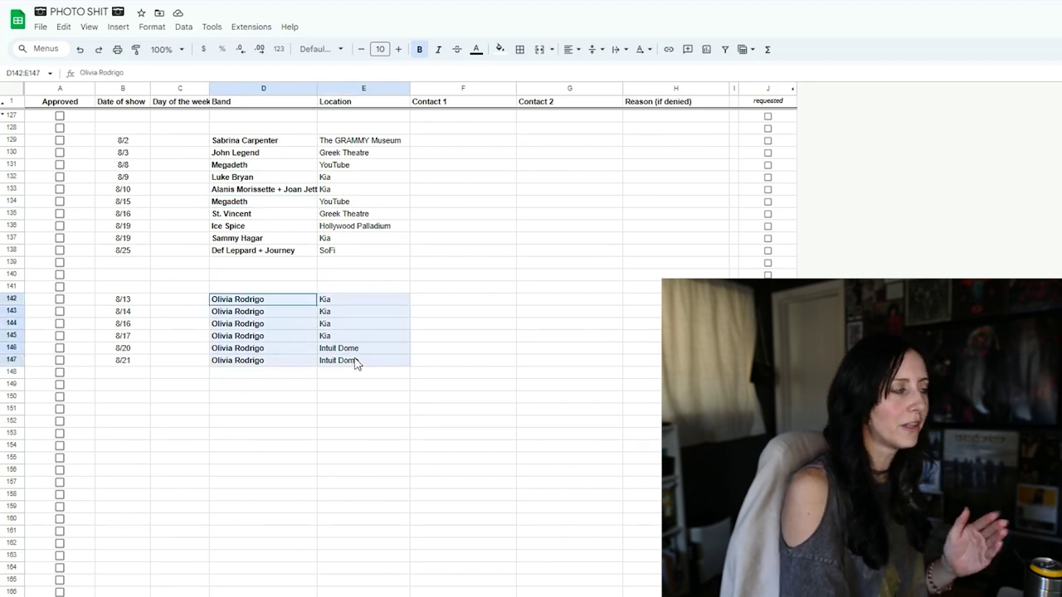
click(367, 280)
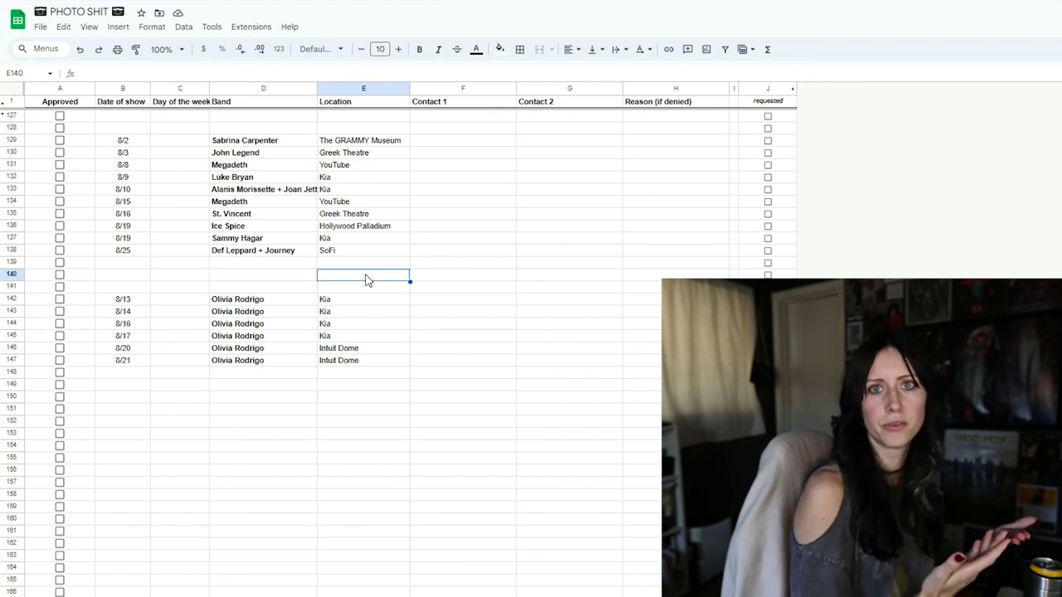
drag(88, 140, 384, 376)
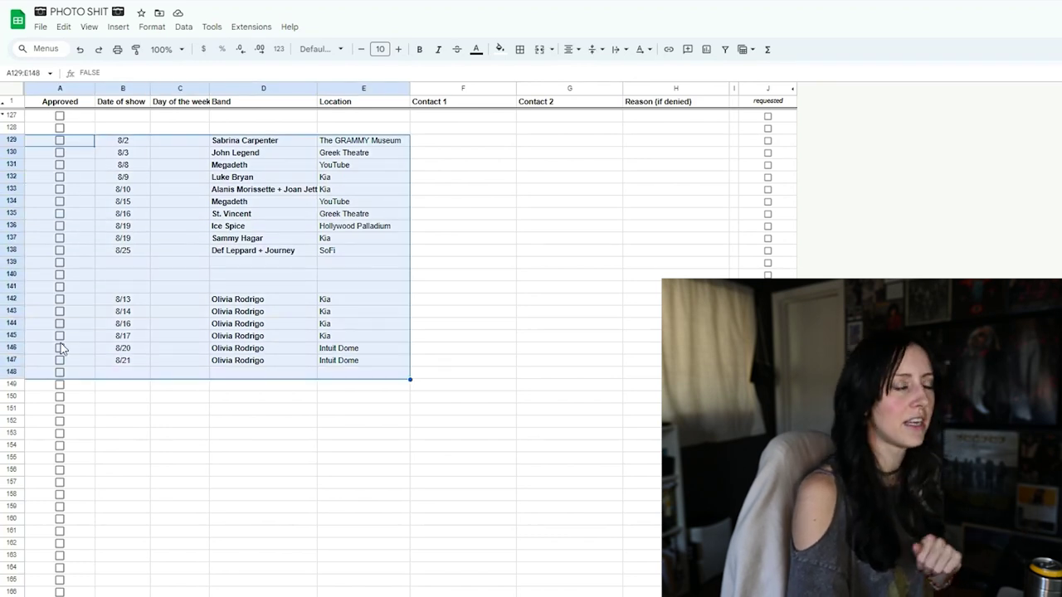
click(268, 423)
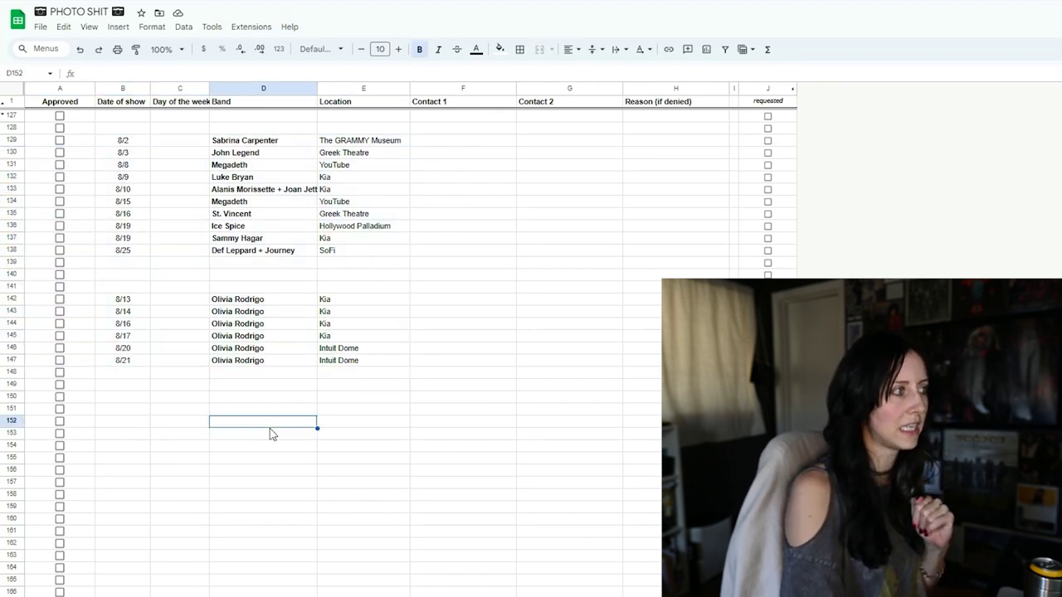
drag(142, 145, 368, 260)
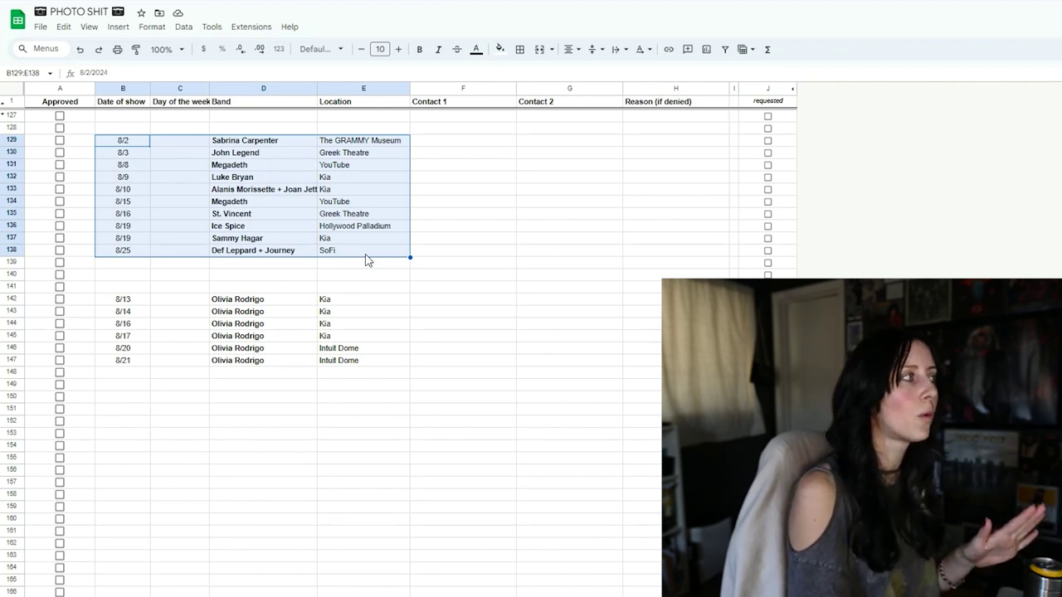
Mark the Sabrina Carpenter and 8/8 Megadeth shows as approved, and clear both approvals again
click(60, 140)
click(60, 164)
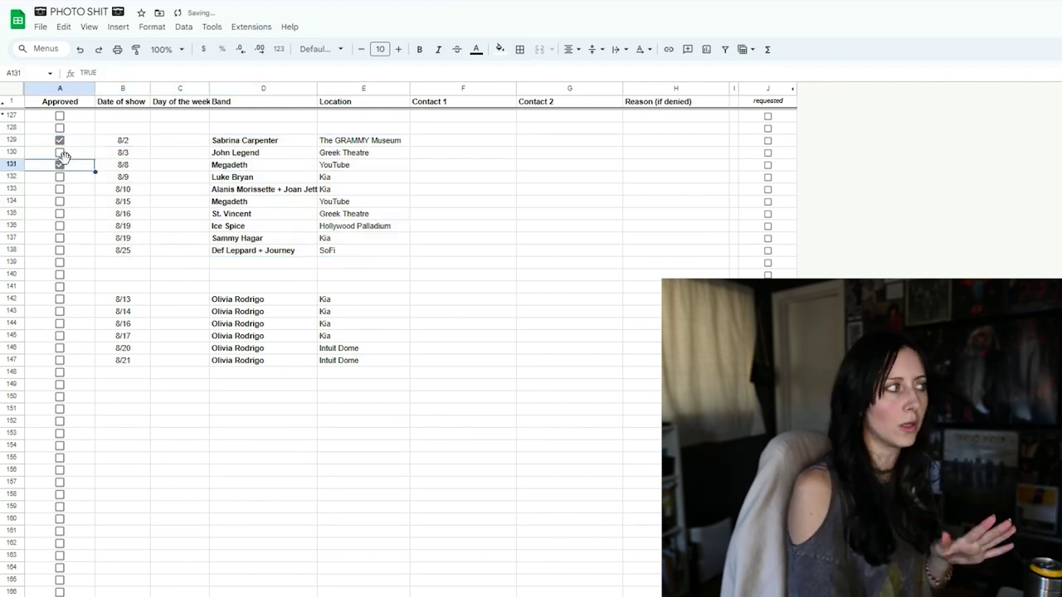
click(59, 164)
click(59, 140)
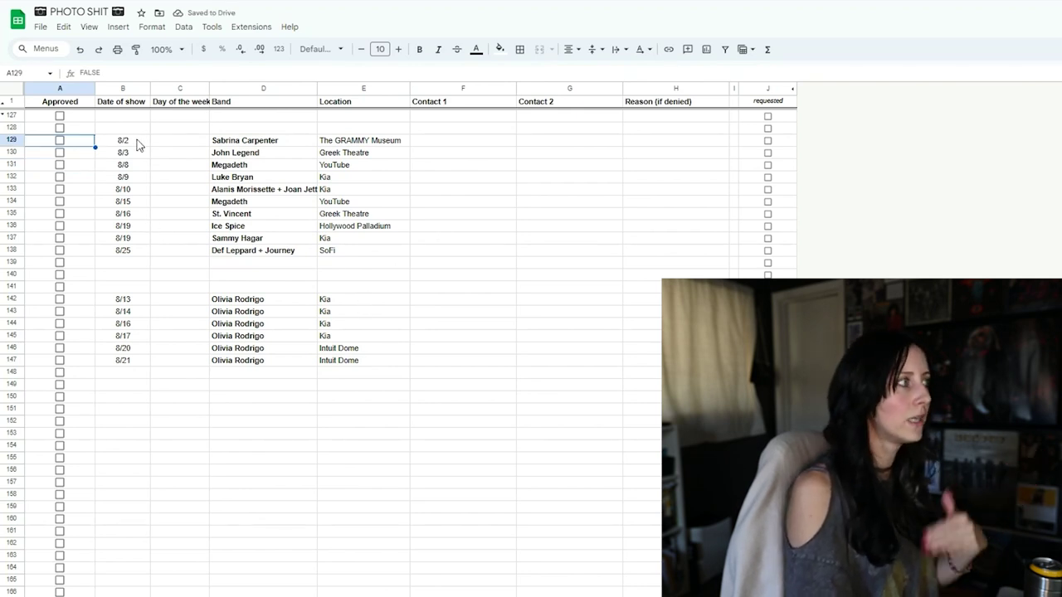
drag(132, 143, 365, 267)
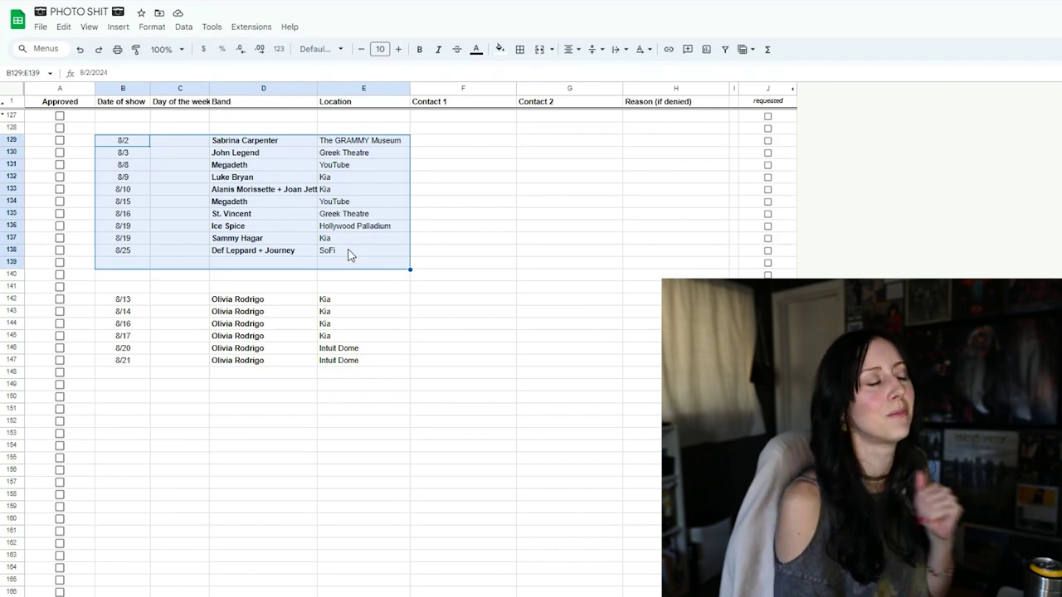
Copy the Olivia Rodrigo band name from the 8/13 row and search the web for "olivia rodrigo" in a new browser tab
click(263, 299)
key(ctrl+c)
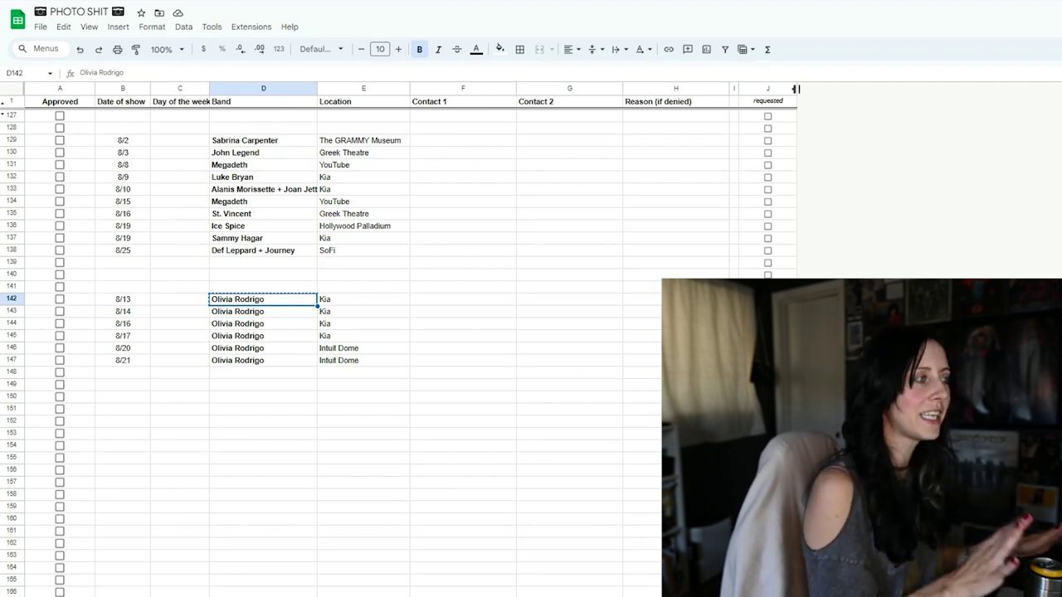
key(ctrl+t)
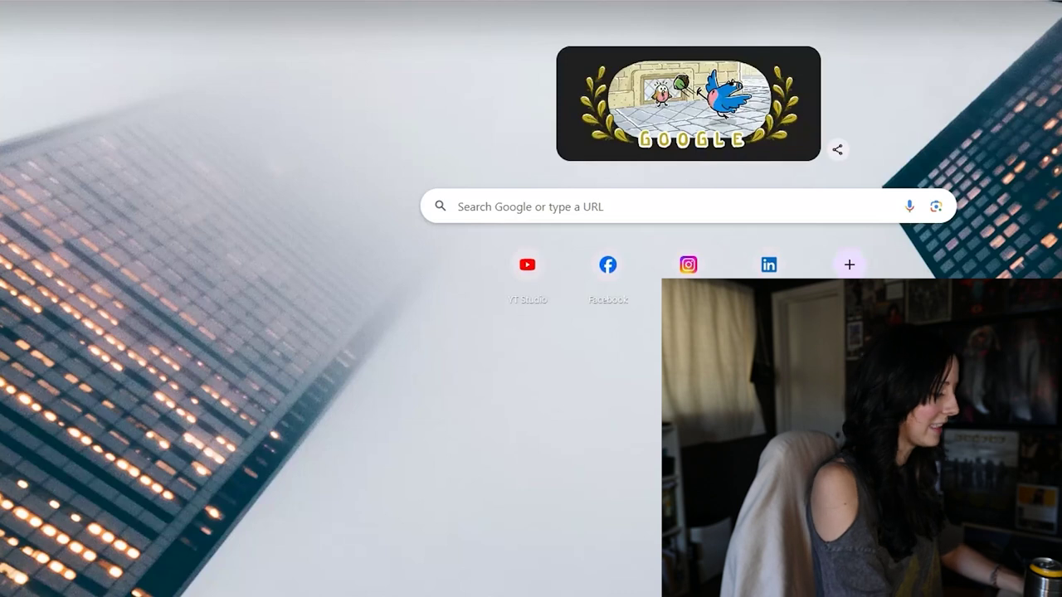
text(olivia rodrigo)
key(Return)
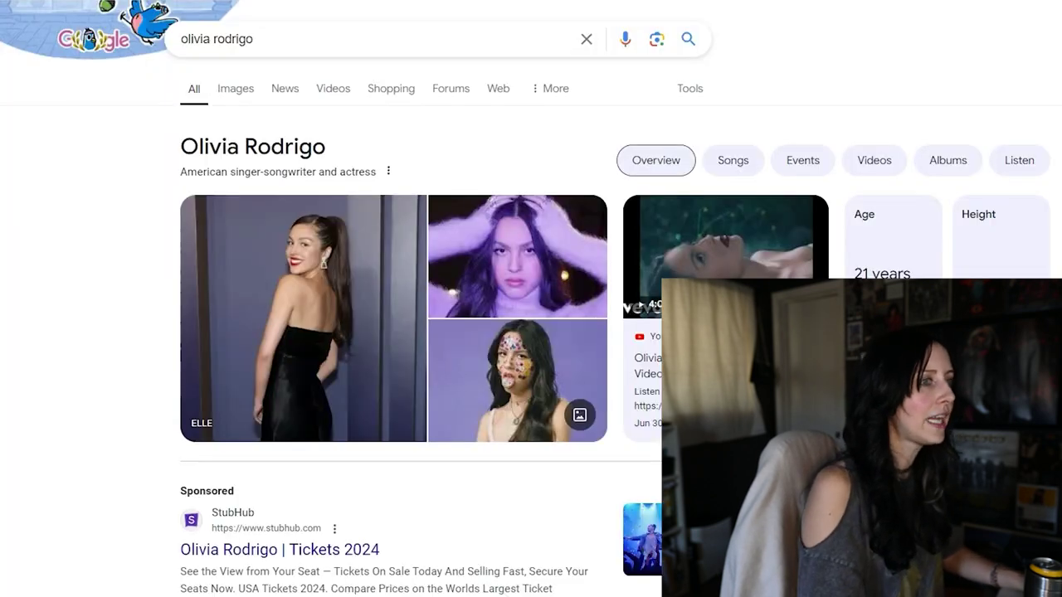
Check Olivia Rodrigo's search results, Instagram profile, Linktree page and YouTube channel details for press contact information
scroll(407, 481, down, 8)
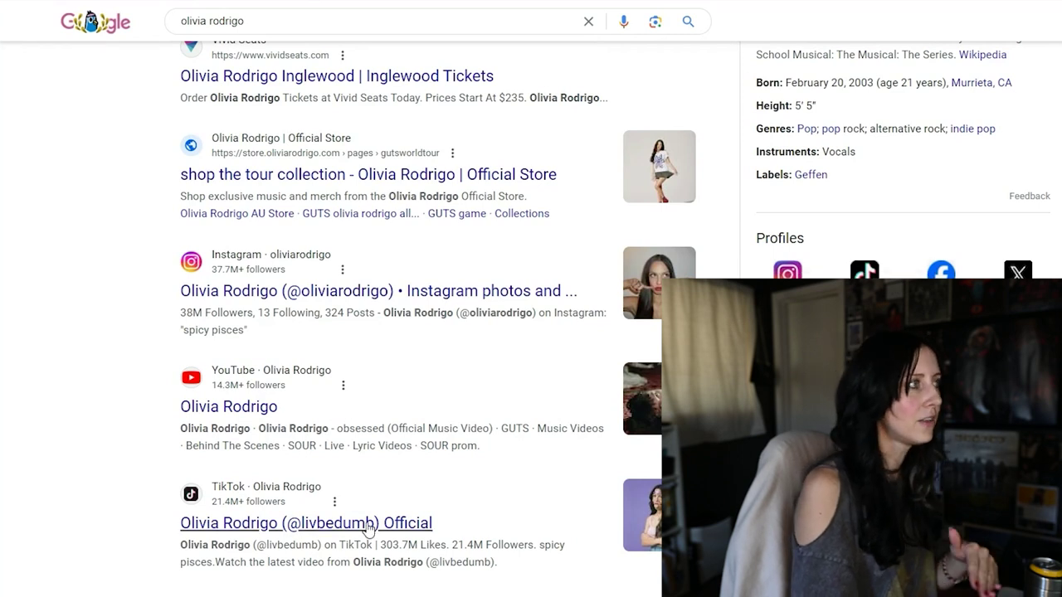
scroll(369, 529, up, 3)
scroll(368, 522, down, 2)
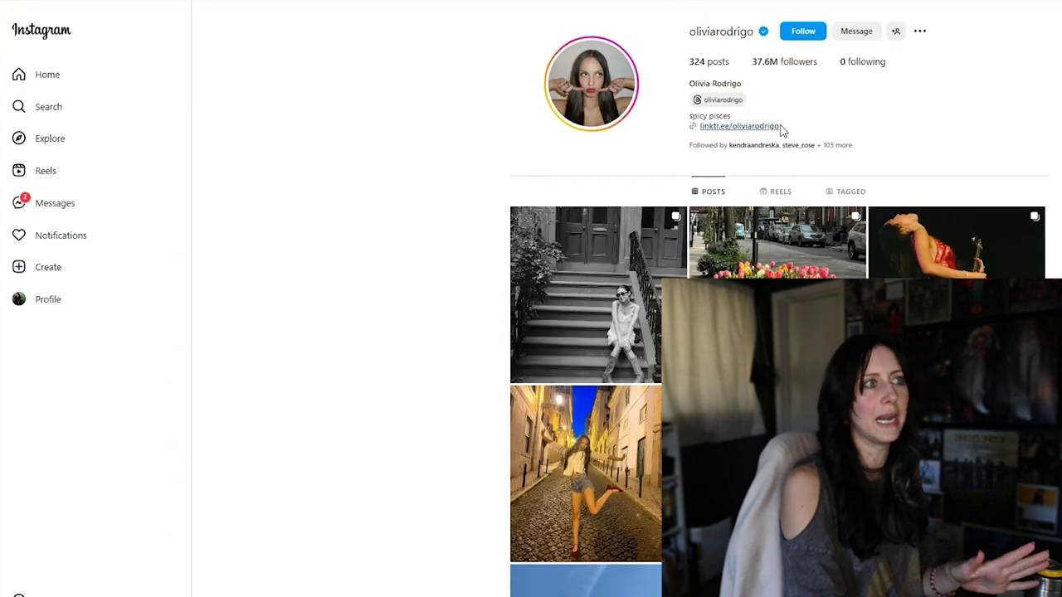
click(763, 129)
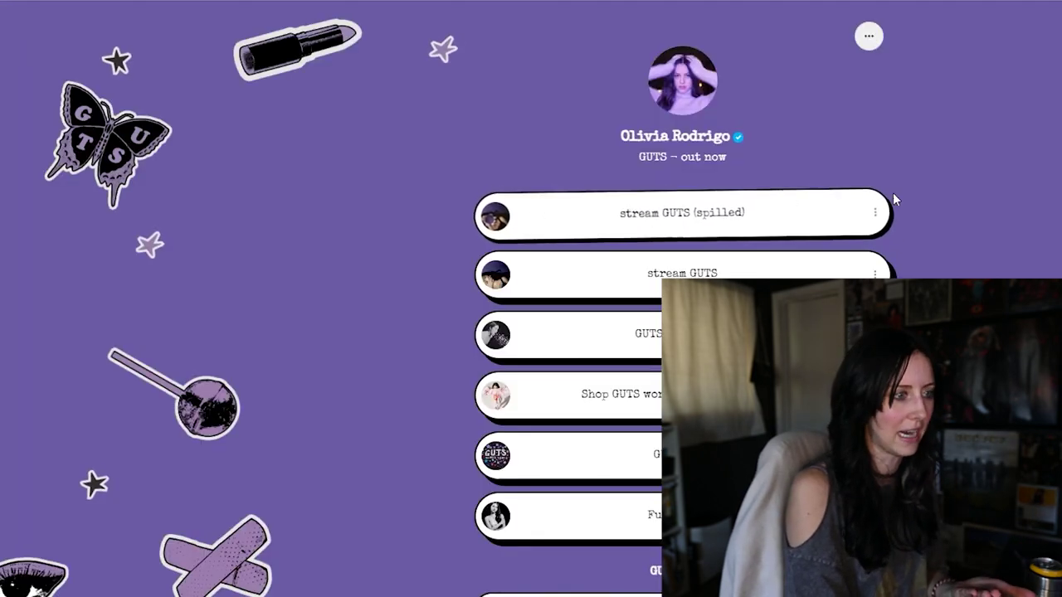
scroll(788, 201, down, 10)
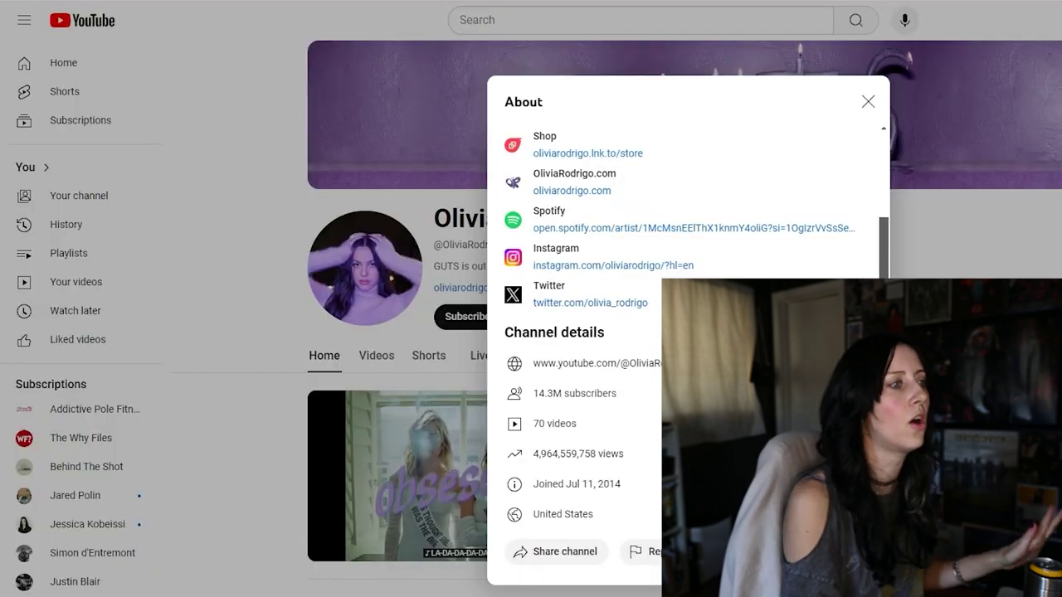
click(984, 264)
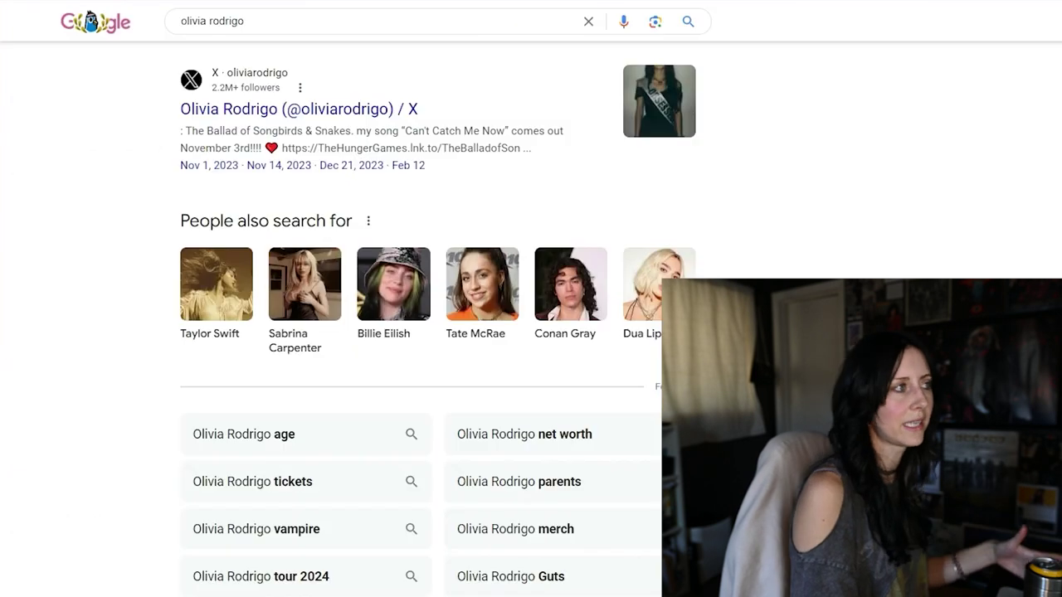
Refine the web search to "olivia rodrigo press contact"
scroll(268, 19, up, 3)
click(268, 19)
text(press contact)
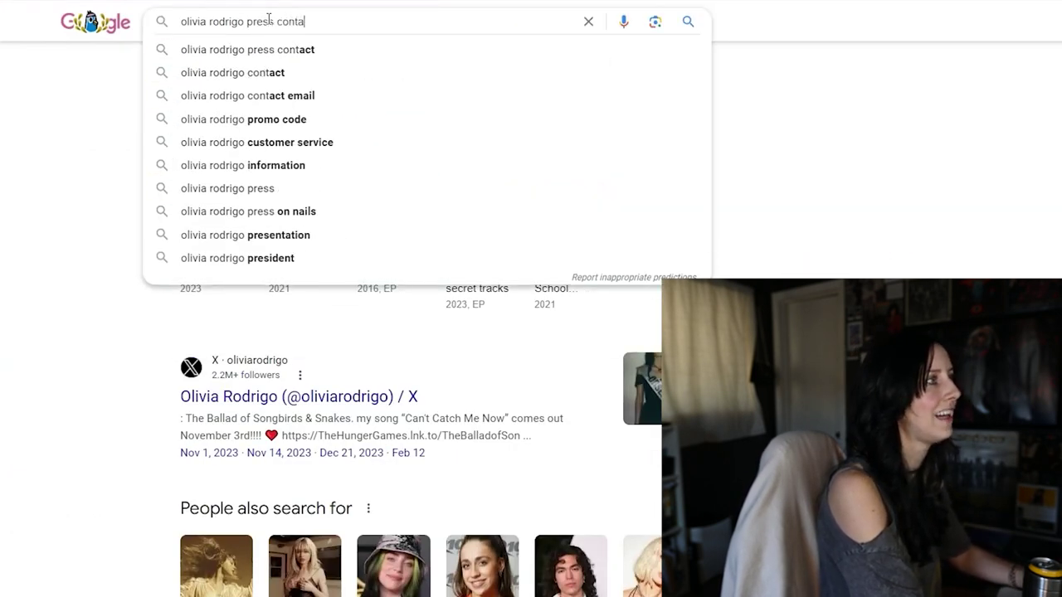
key(Return)
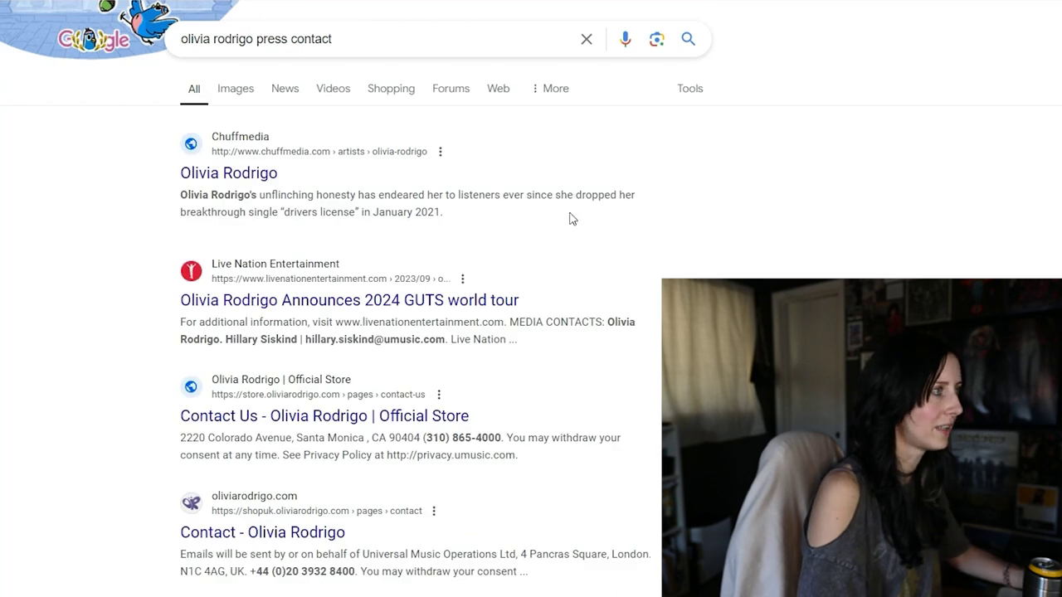
Open the Chuffmedia Olivia Rodrigo result separately, and open Live Nation's 2024 GUTS world tour announcement
right_click(246, 181)
click(277, 199)
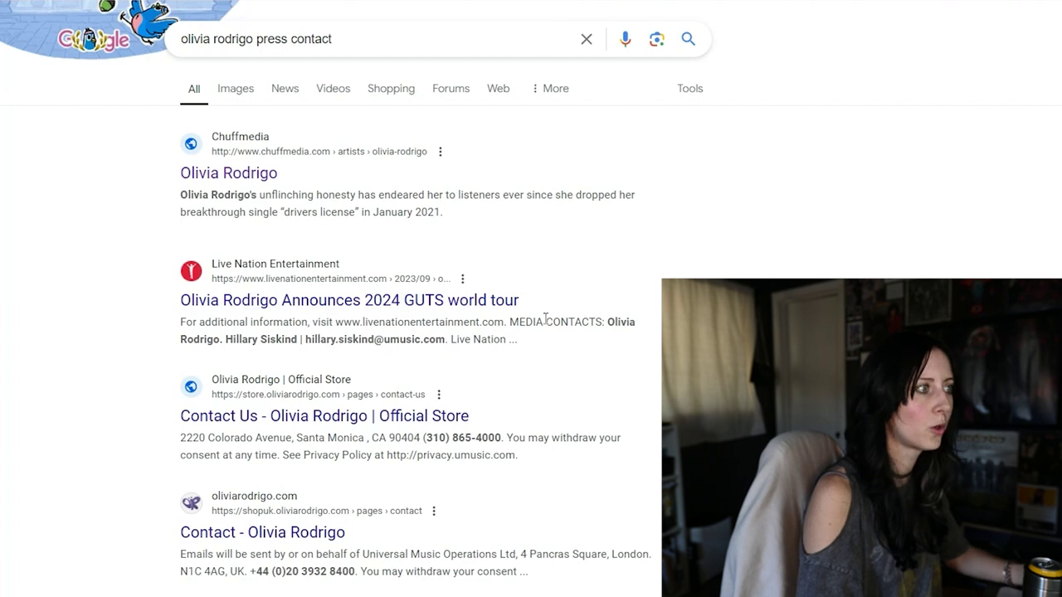
drag(166, 294, 502, 340)
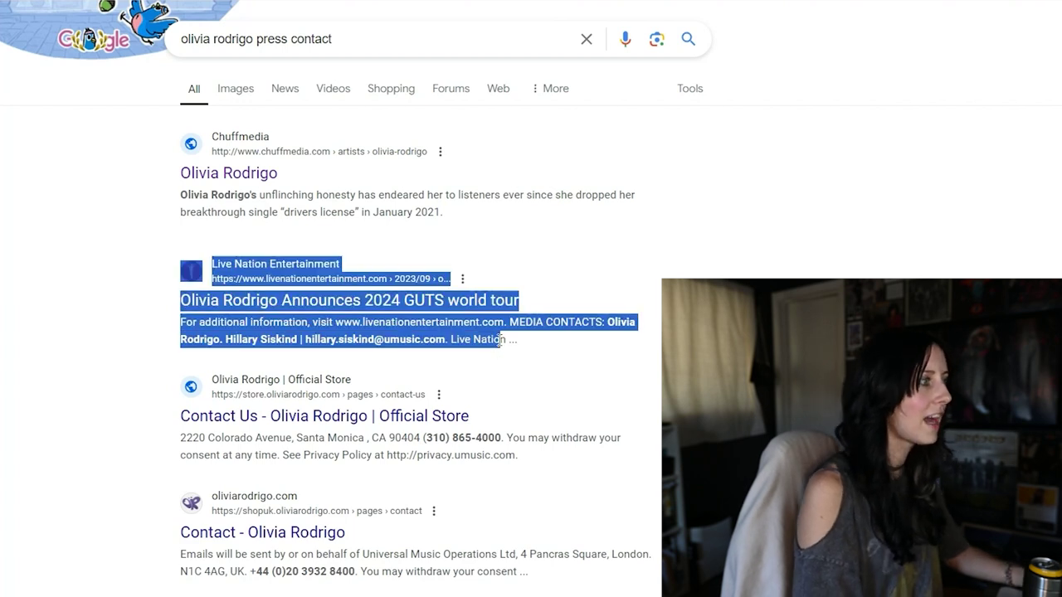
click(533, 345)
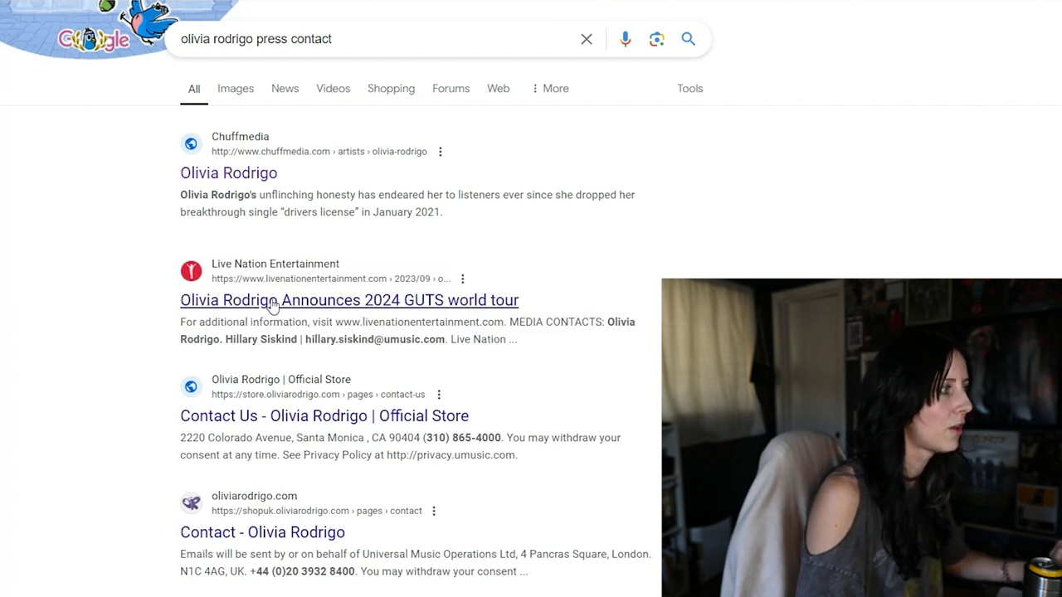
right_click(359, 301)
click(547, 336)
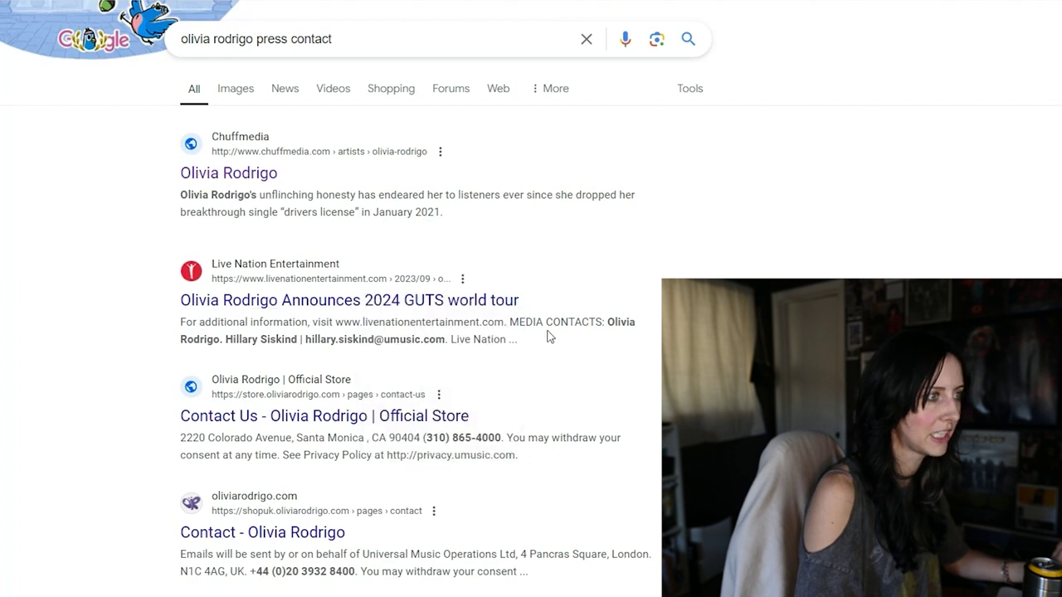
click(403, 304)
Read through the GUTS world tour announcement to find the Los Angeles Kia Forum dates and the support act key
scroll(788, 204, down, 10)
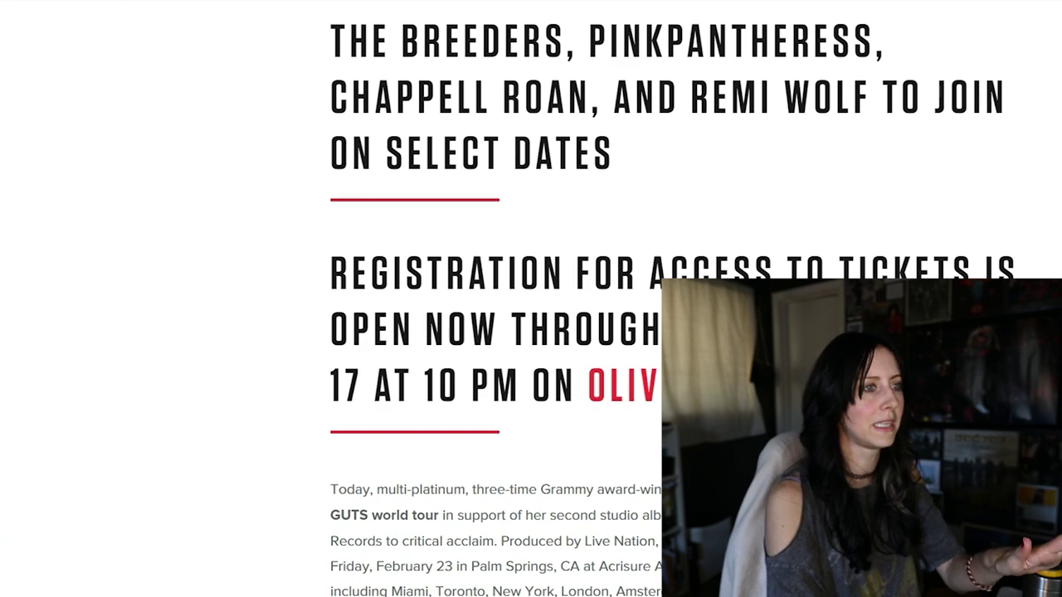
scroll(794, 208, down, 5)
scroll(531, 299, down, 18)
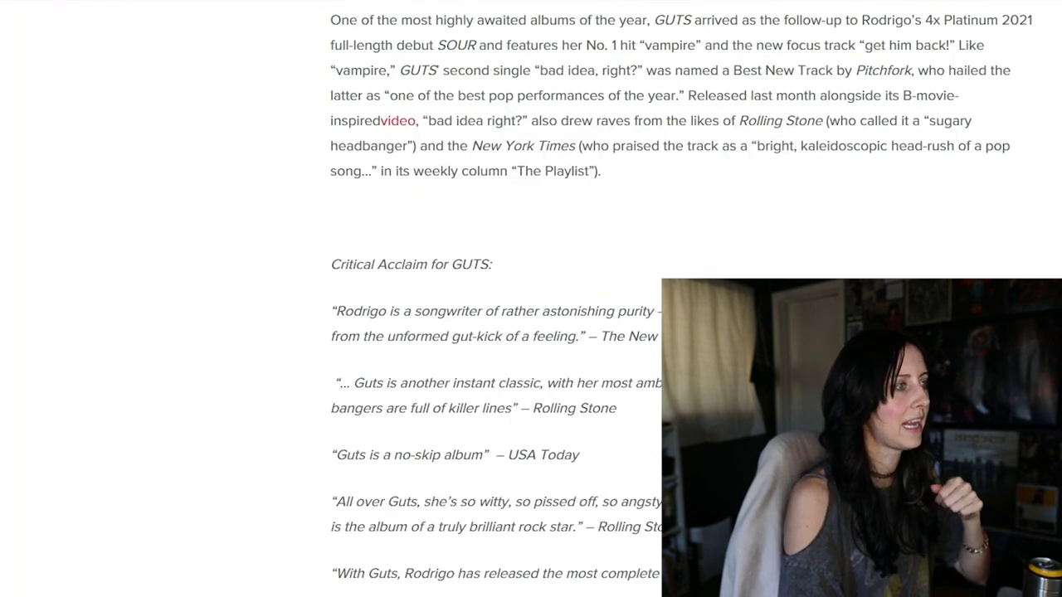
scroll(530, 298, down, 20)
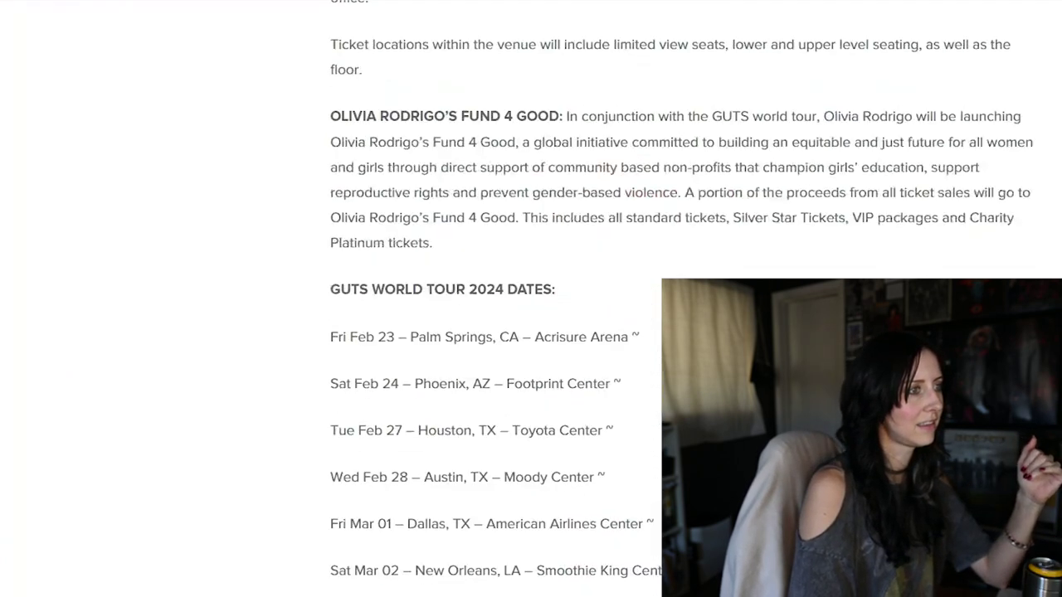
scroll(531, 298, down, 17)
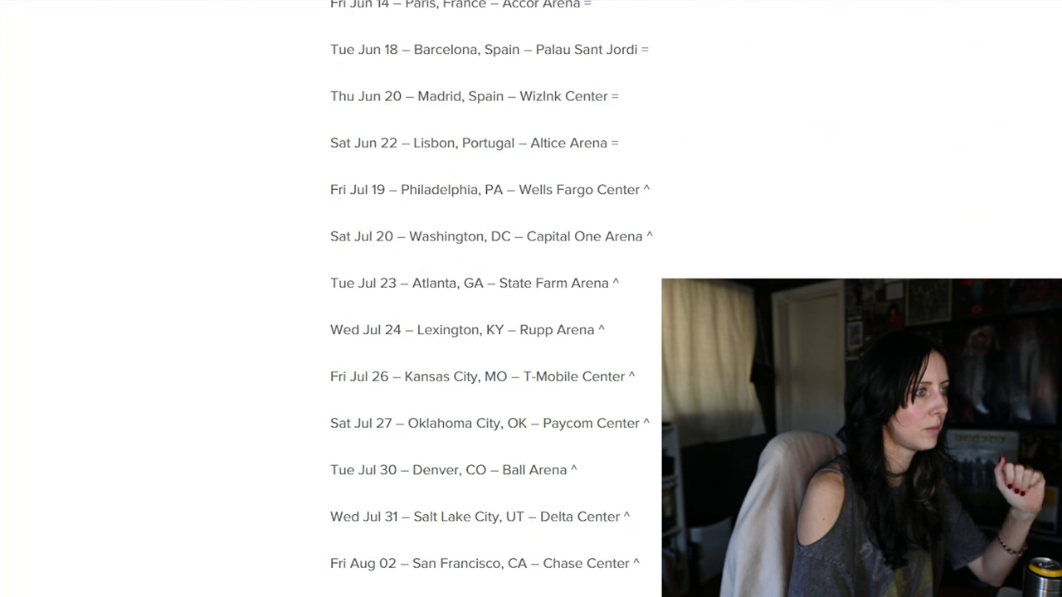
drag(385, 202, 550, 291)
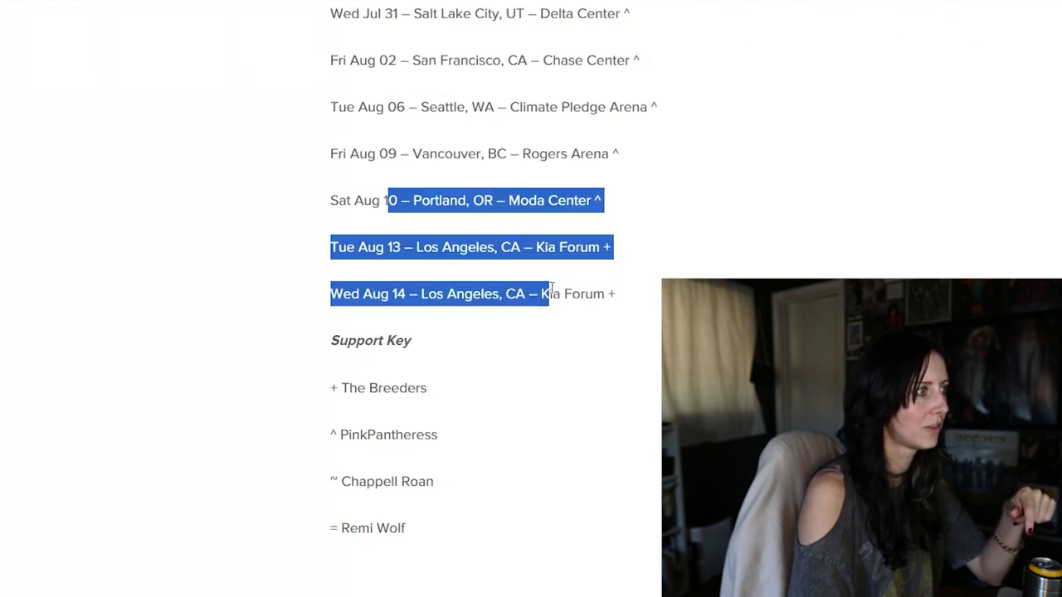
click(649, 285)
scroll(619, 274, down, 3)
scroll(620, 274, up, 3)
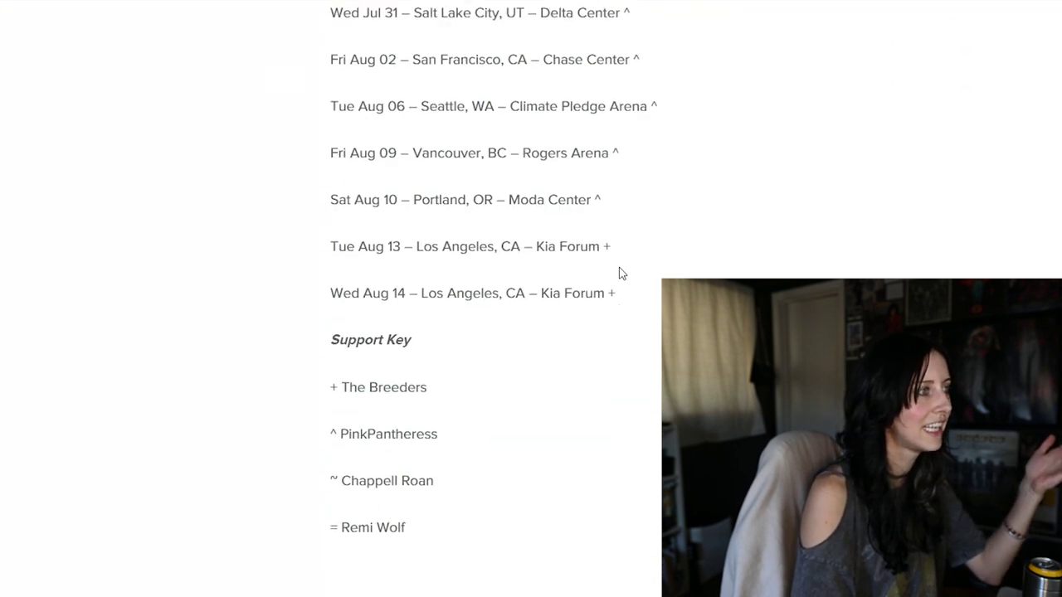
Find the media contacts at the end of the announcement and examine the one listed for Olivia Rodrigo
scroll(550, 303, down, 15)
scroll(550, 303, up, 3)
scroll(578, 296, down, 3)
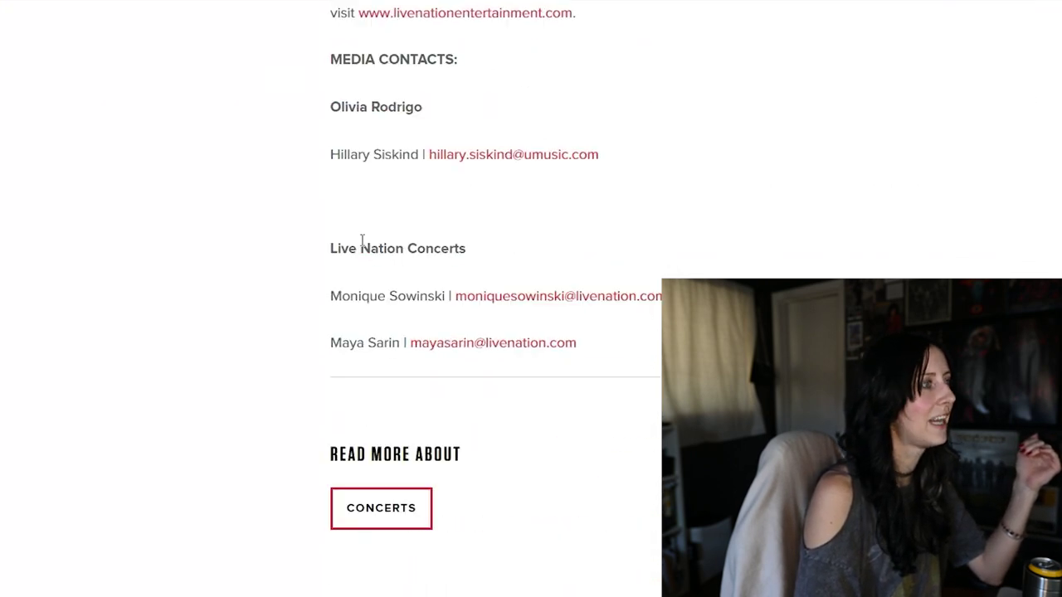
drag(323, 111, 689, 187)
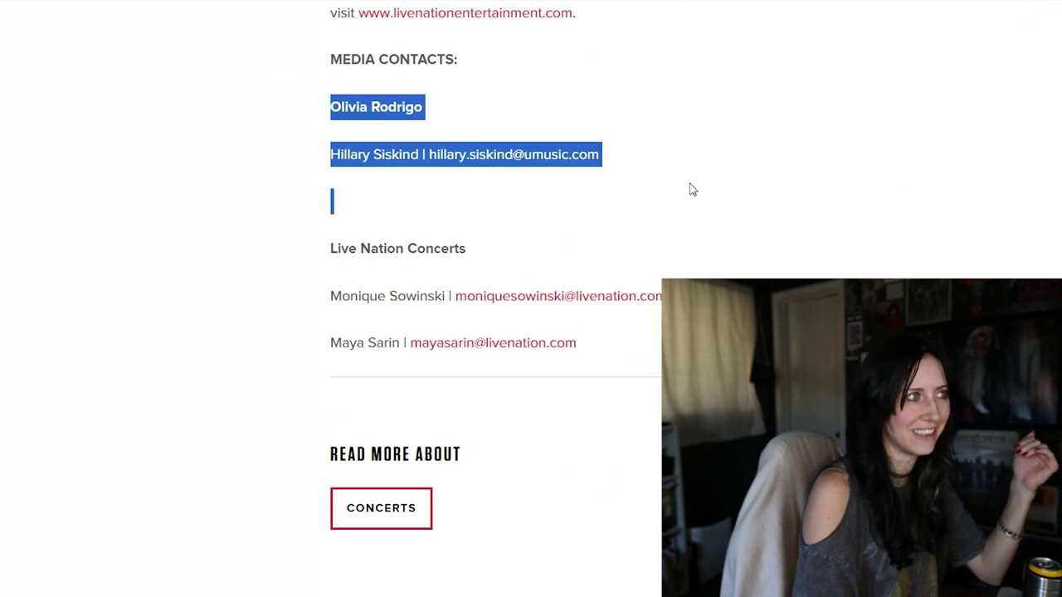
click(689, 188)
Try copying the publicist's name and e-mail into Contact 1 of the 8/13 Olivia Rodrigo row, and undo the entry
drag(616, 158, 318, 162)
key(ctrl+c)
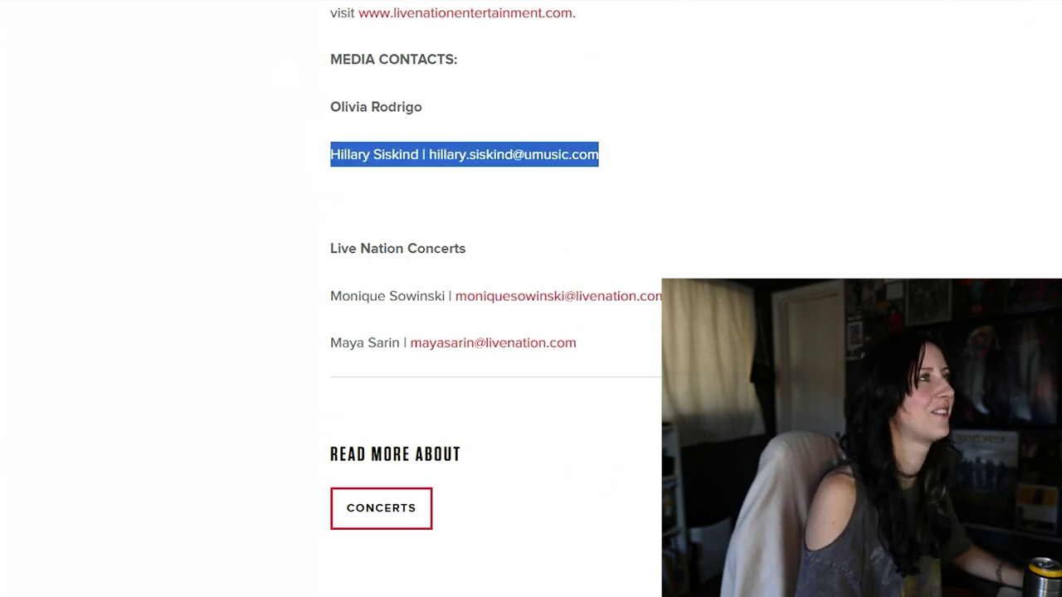
key(ctrl+Tab)
click(480, 297)
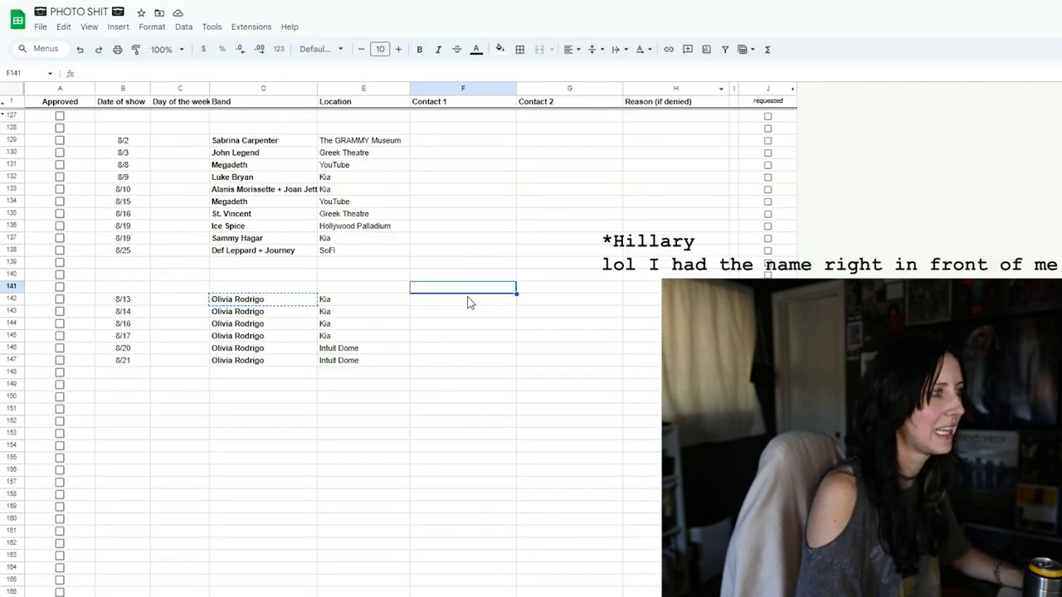
key(ctrl+v)
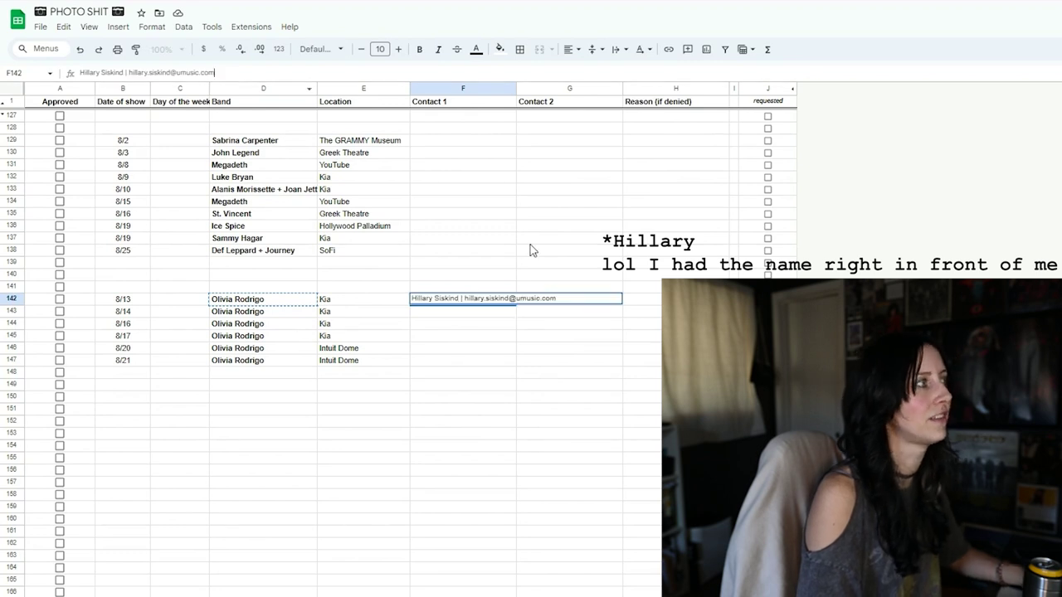
click(532, 250)
click(575, 367)
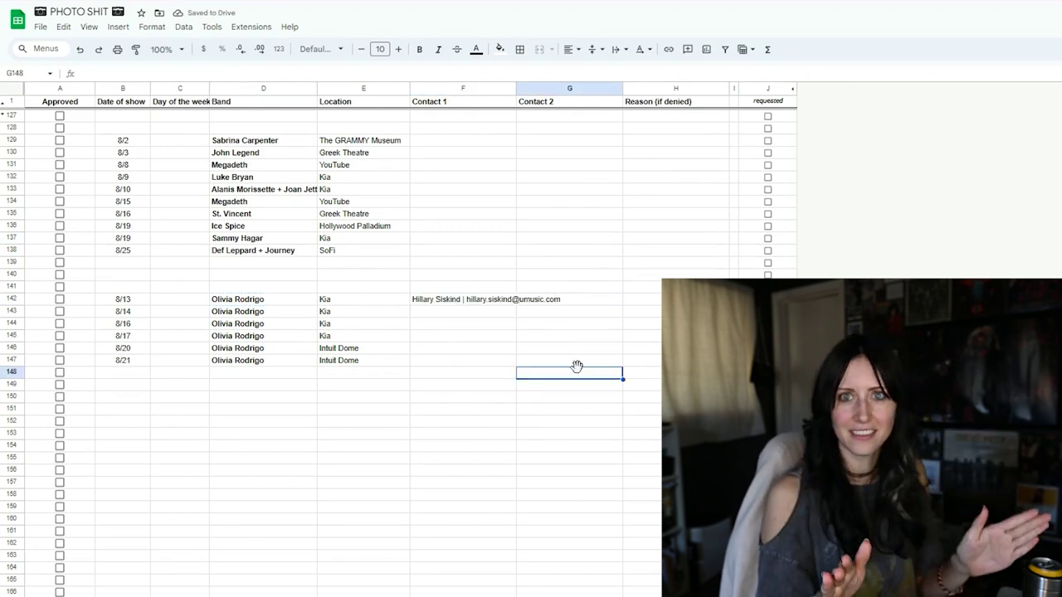
key(ctrl+z)
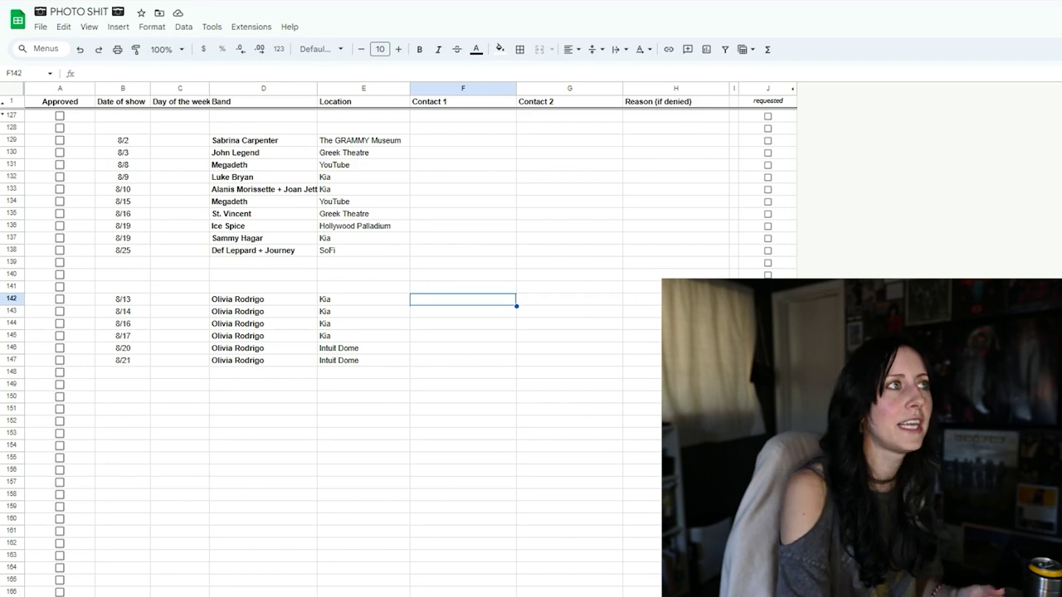
Return to the Live Nation tour announcement and review its opening section
key(ctrl+Tab)
scroll(573, 462, up, 15)
scroll(578, 465, up, 20)
scroll(573, 519, up, 20)
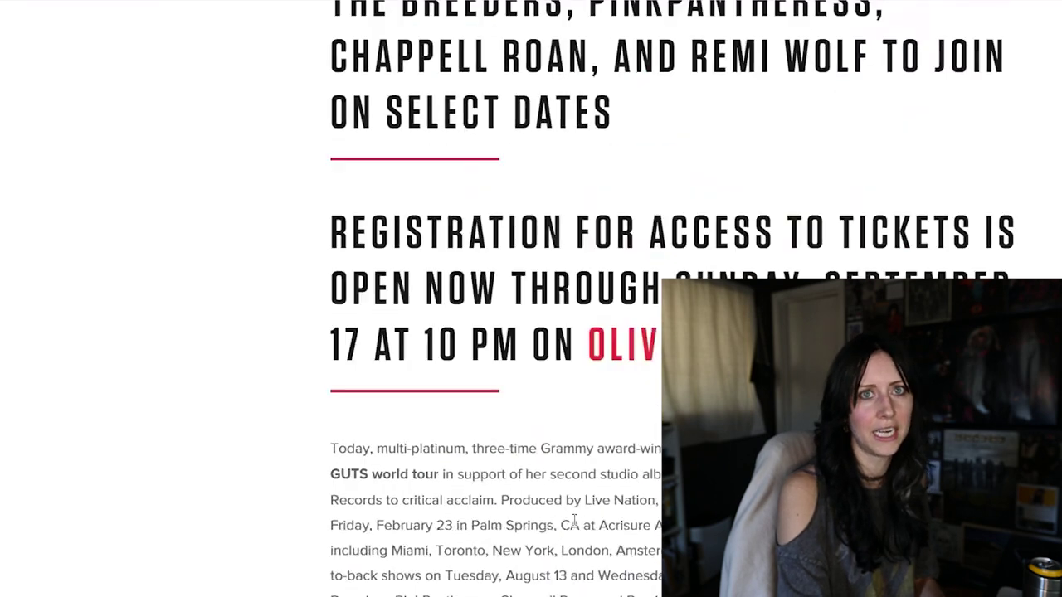
scroll(573, 520, up, 15)
scroll(574, 519, down, 10)
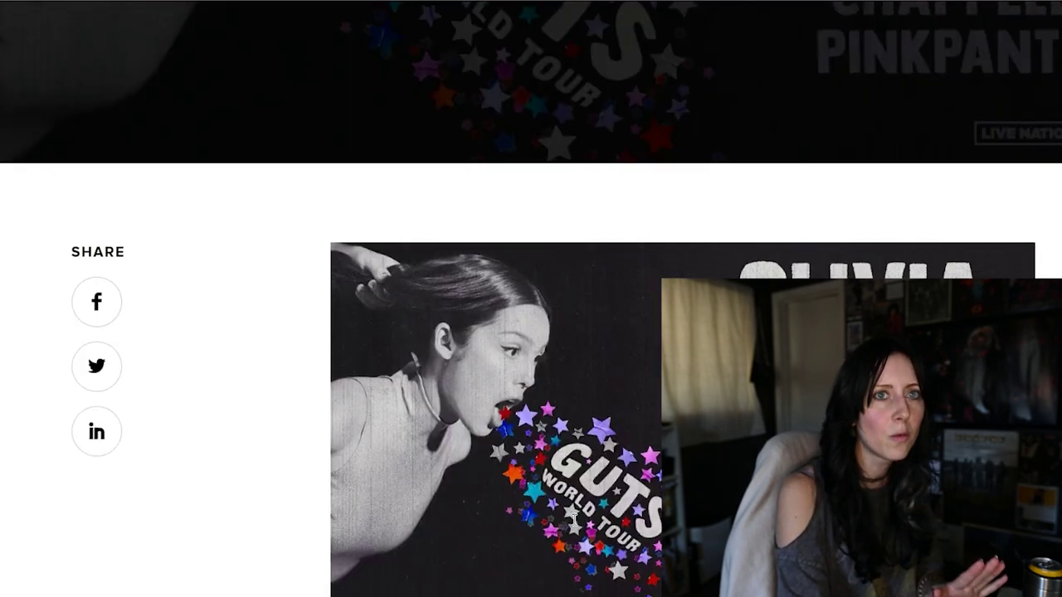
scroll(574, 519, down, 5)
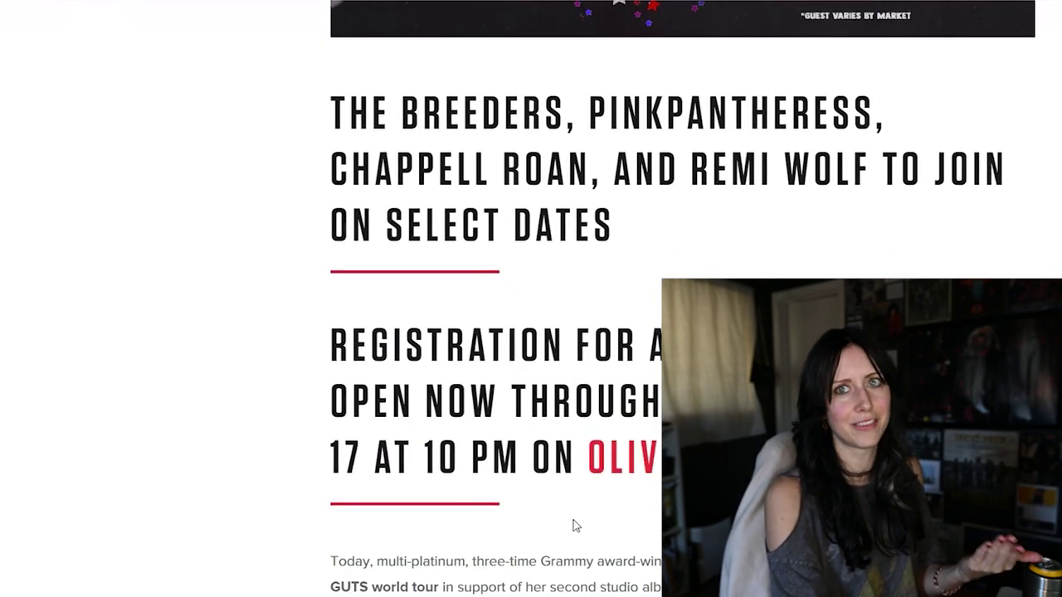
scroll(634, 318, down, 2)
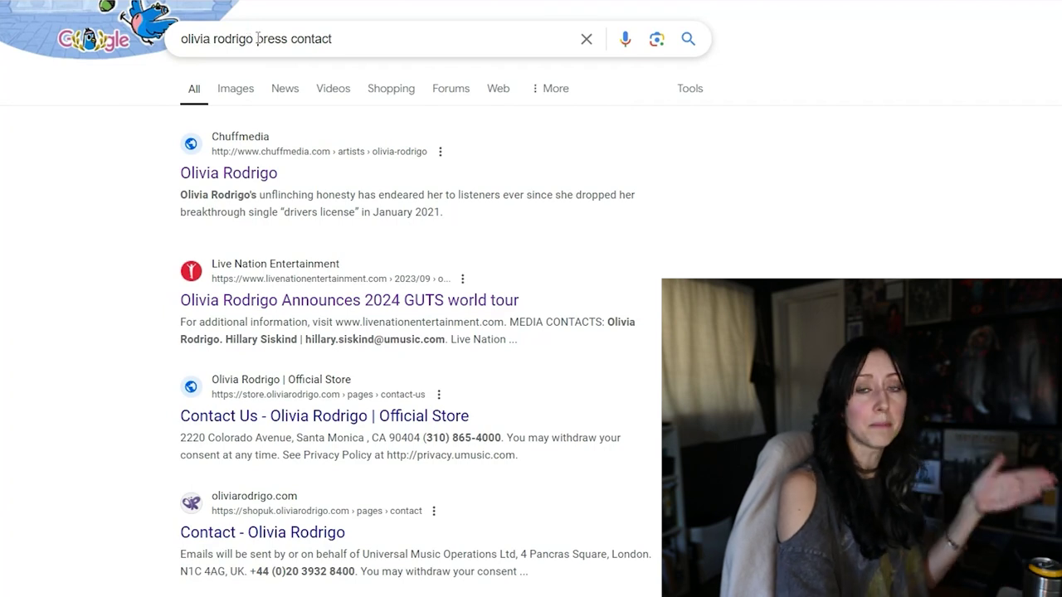
Highlight "press contact" in the Olivia Rodrigo search query, and switch to the spreadsheet to select the Contact 1 cells from the 8/3 row down
drag(256, 39, 407, 42)
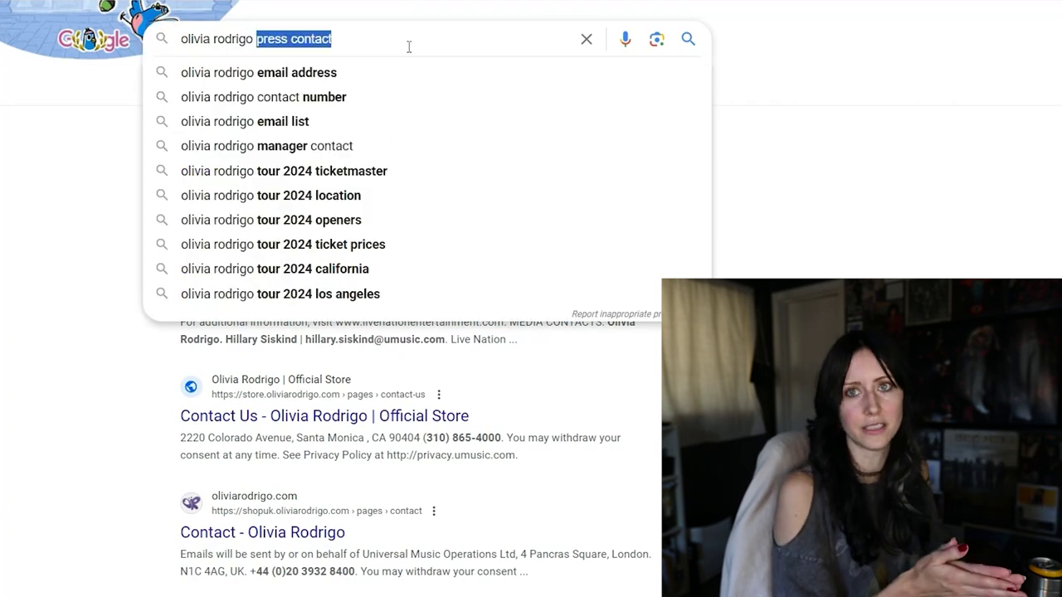
click(887, 262)
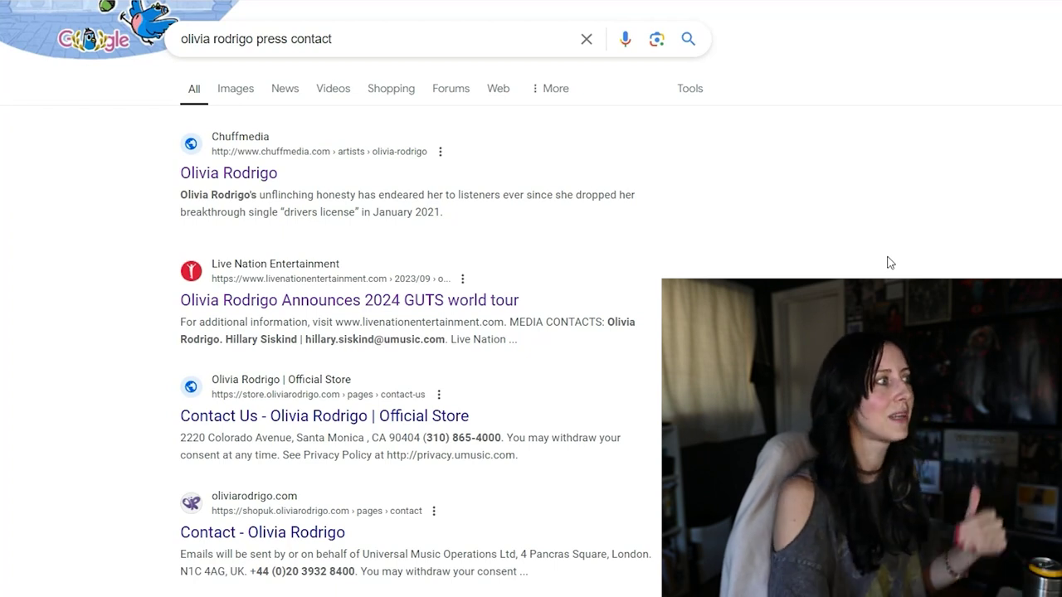
key(ctrl+Tab)
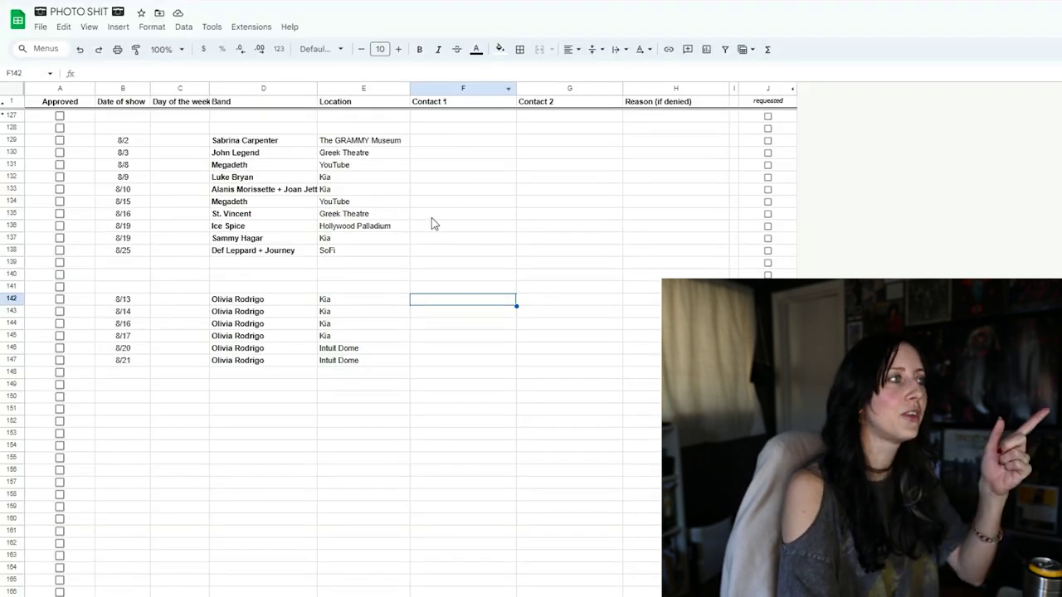
drag(437, 152, 444, 342)
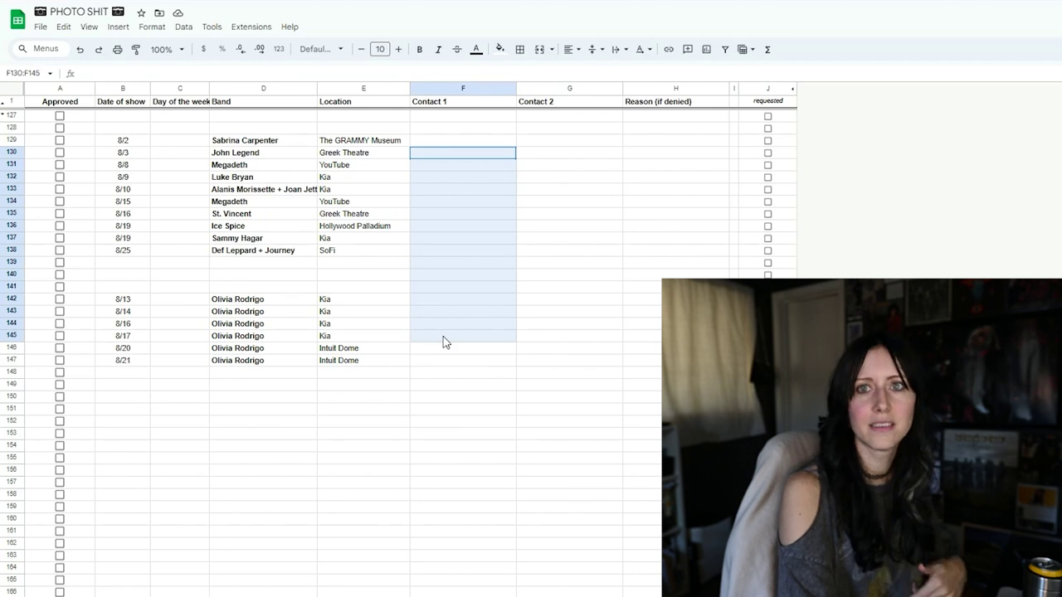
drag(444, 341, 445, 358)
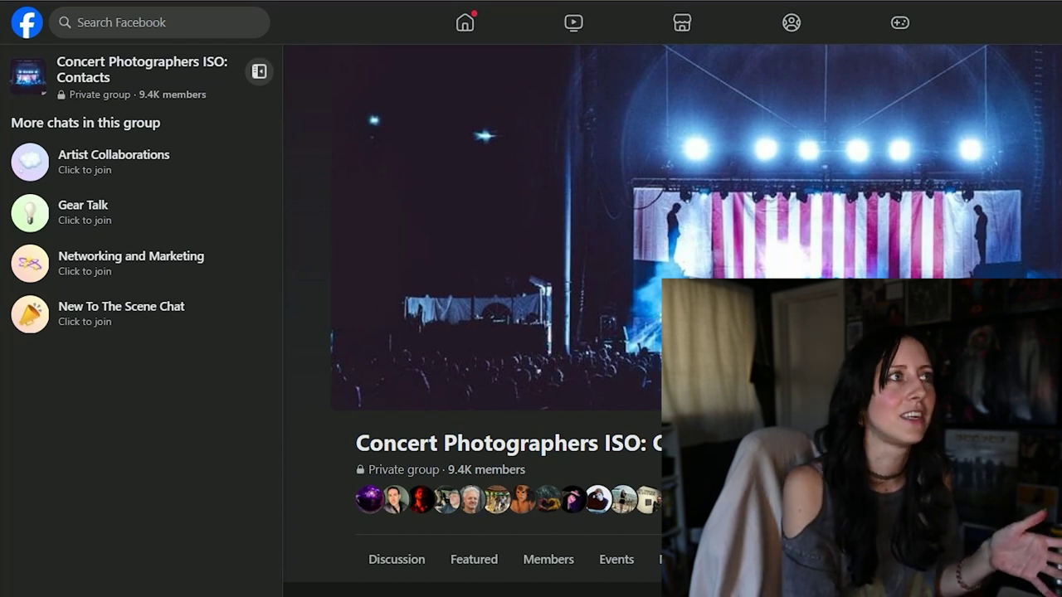
Look over the Concert Photographers ISO: Contacts group page on Facebook, including its About this group section
key(ctrl+Tab)
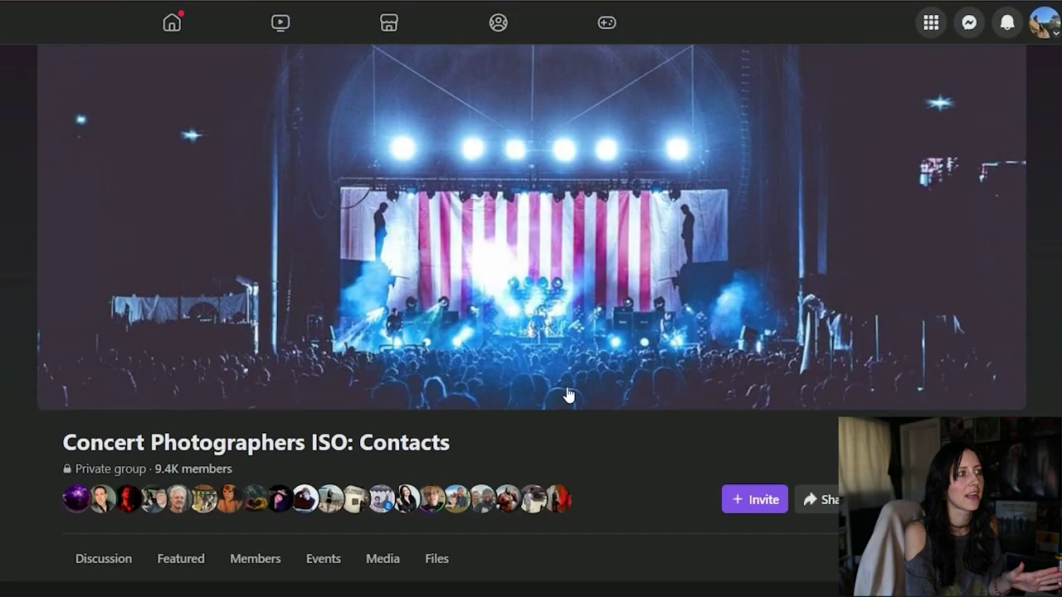
scroll(567, 396, down, 3)
scroll(566, 393, up, 3)
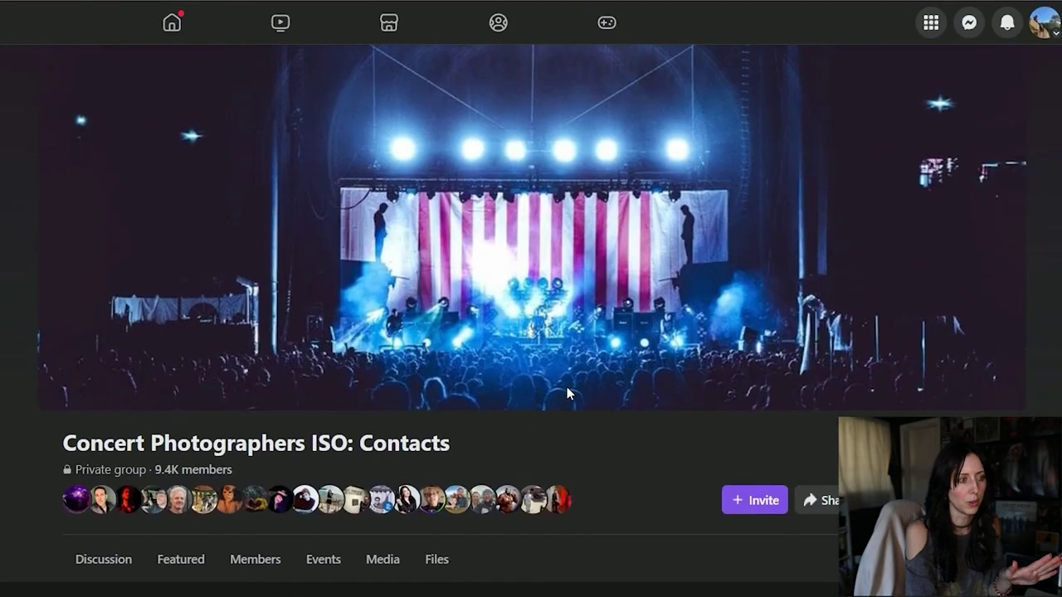
scroll(581, 357, down, 4)
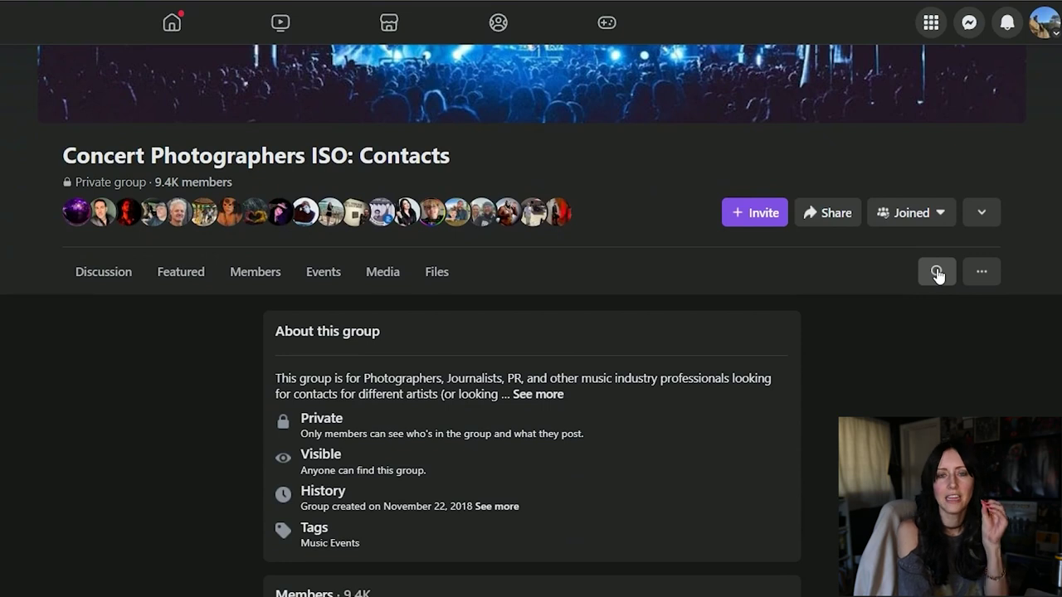
scroll(775, 278, up, 4)
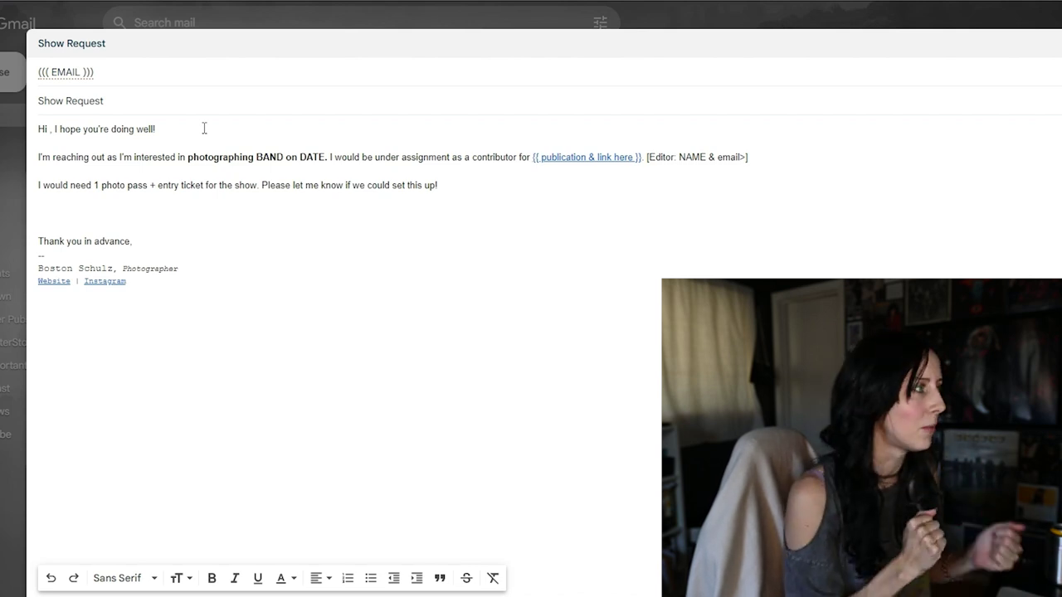
Replace the subject of the Gmail show request draft with "Photo Request: Band Name / Location / Date"
triple_click(106, 100)
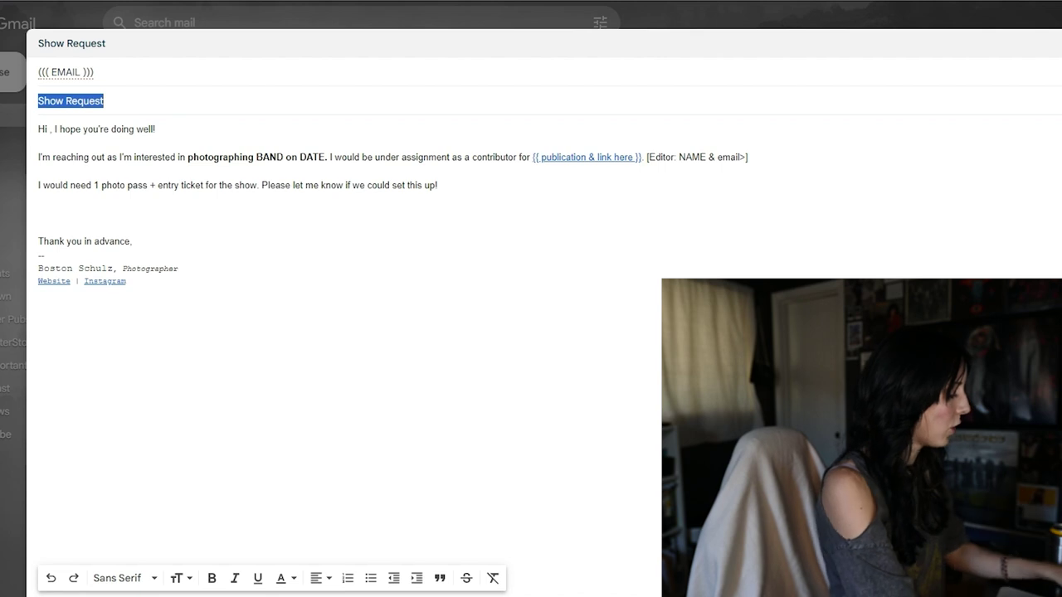
text(Band )
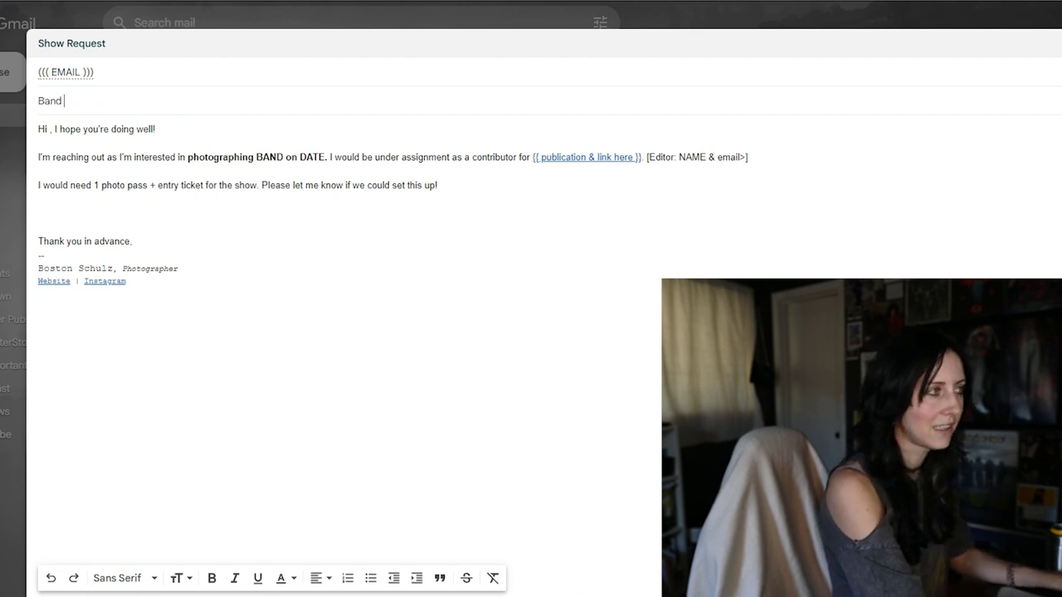
text(Name /)
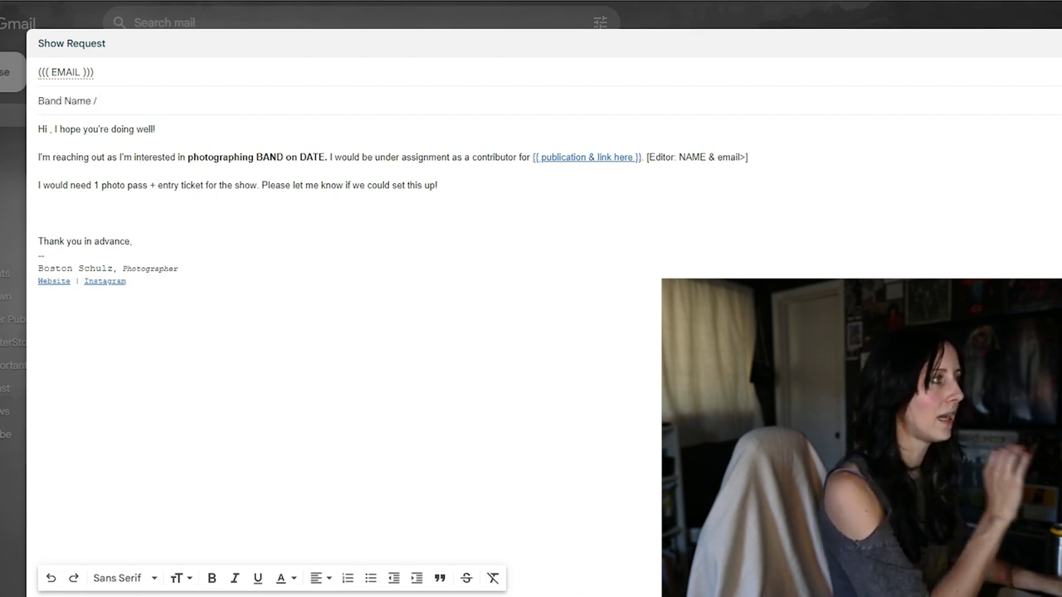
text( Location / Date)
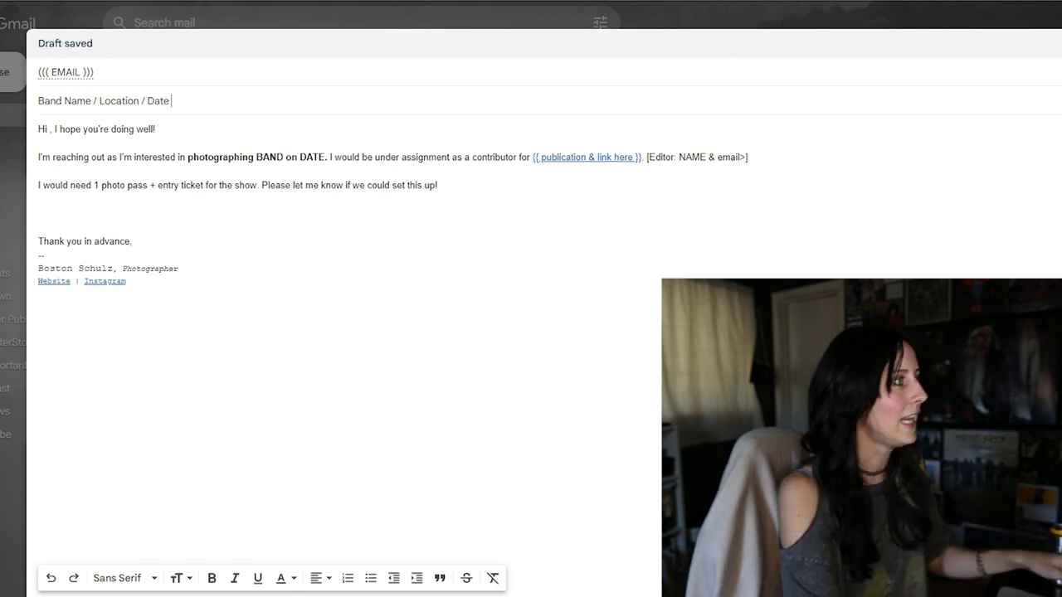
click(40, 100)
text(Photo)
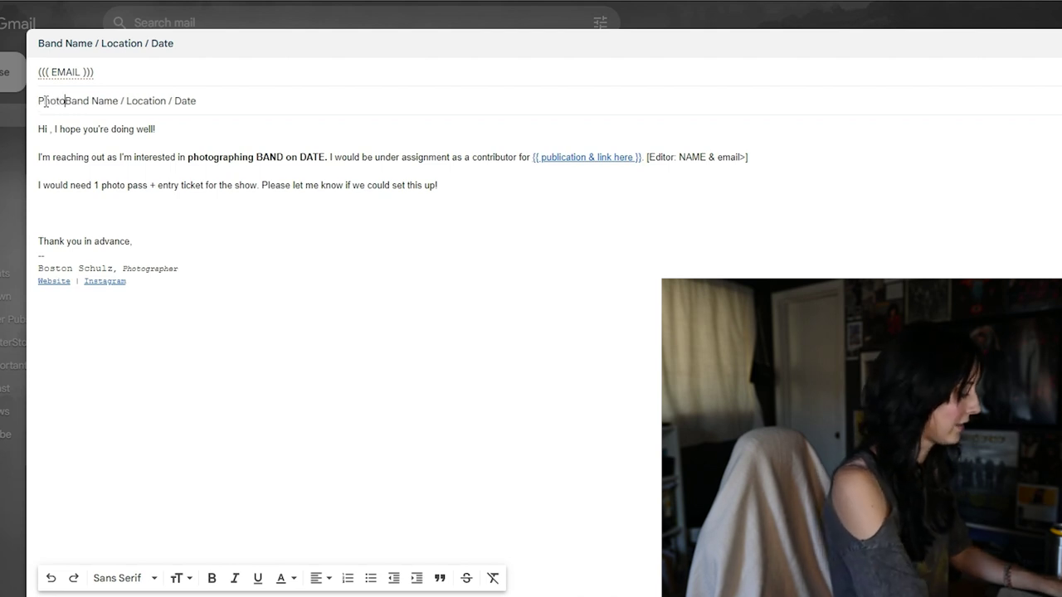
text( Request)
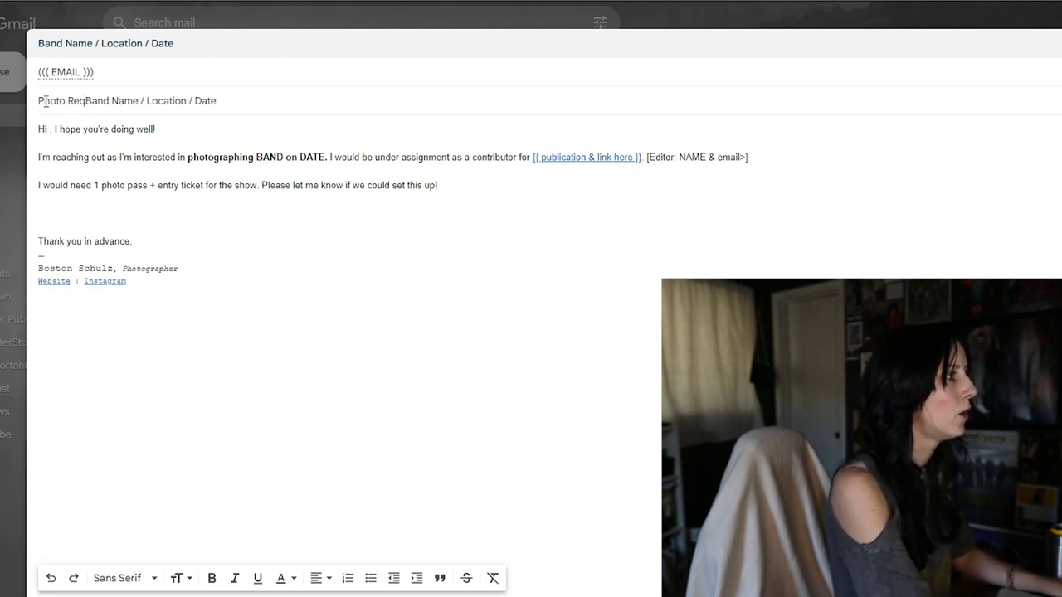
text(:)
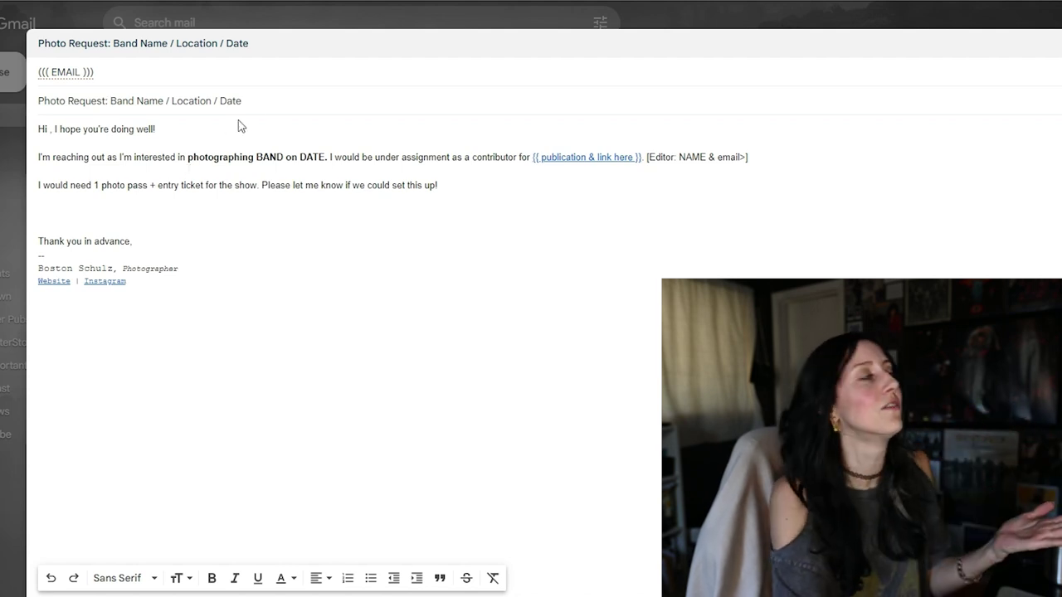
drag(85, 96, 341, 83)
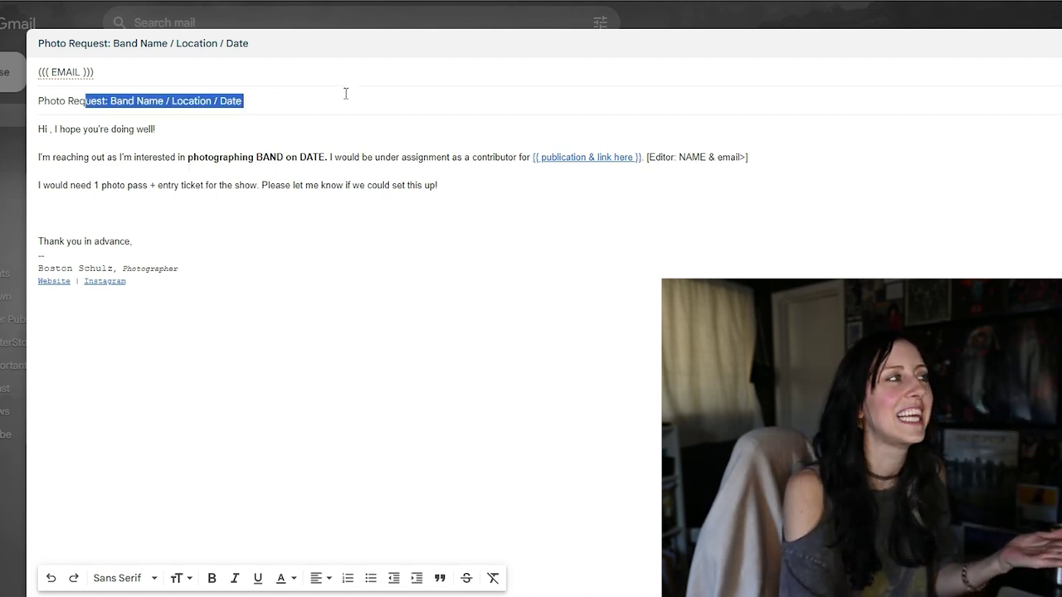
click(333, 101)
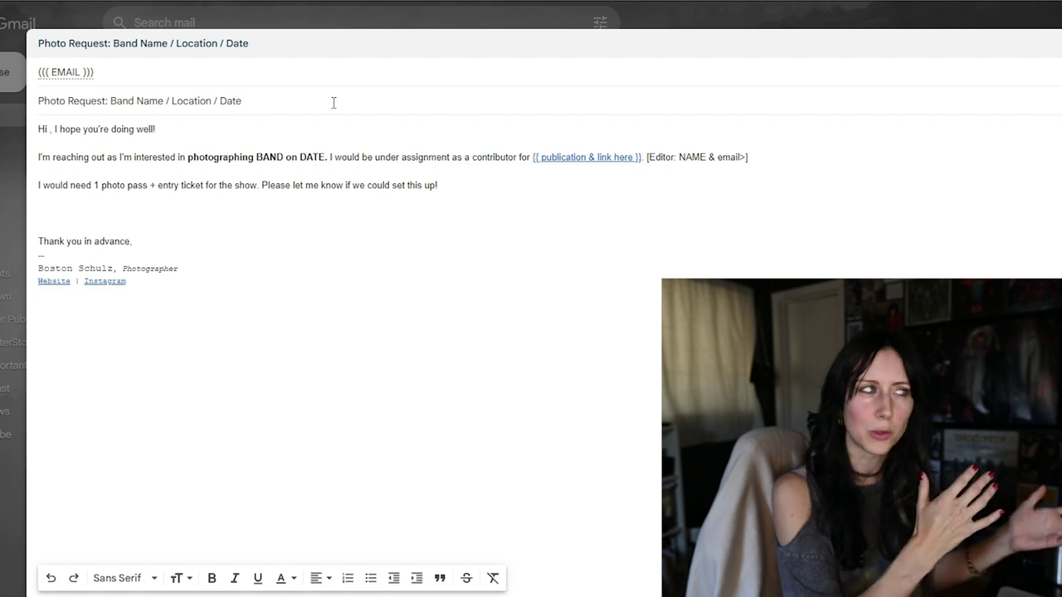
Insert the placeholder NAME after "Hi" in the greeting and remove the phrase "I hope you're doing well!"
click(51, 128)
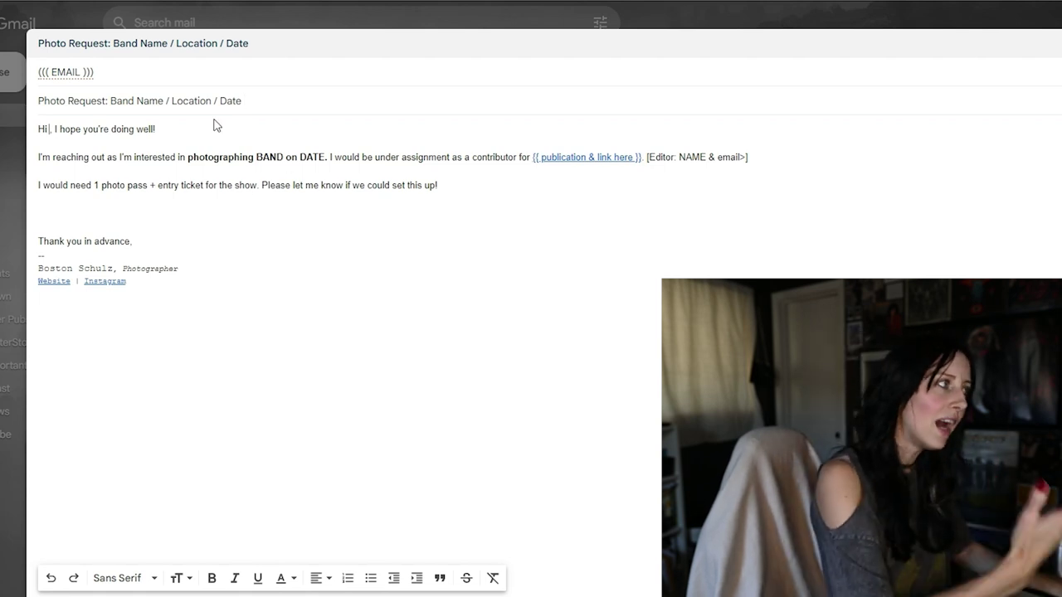
text(NAME)
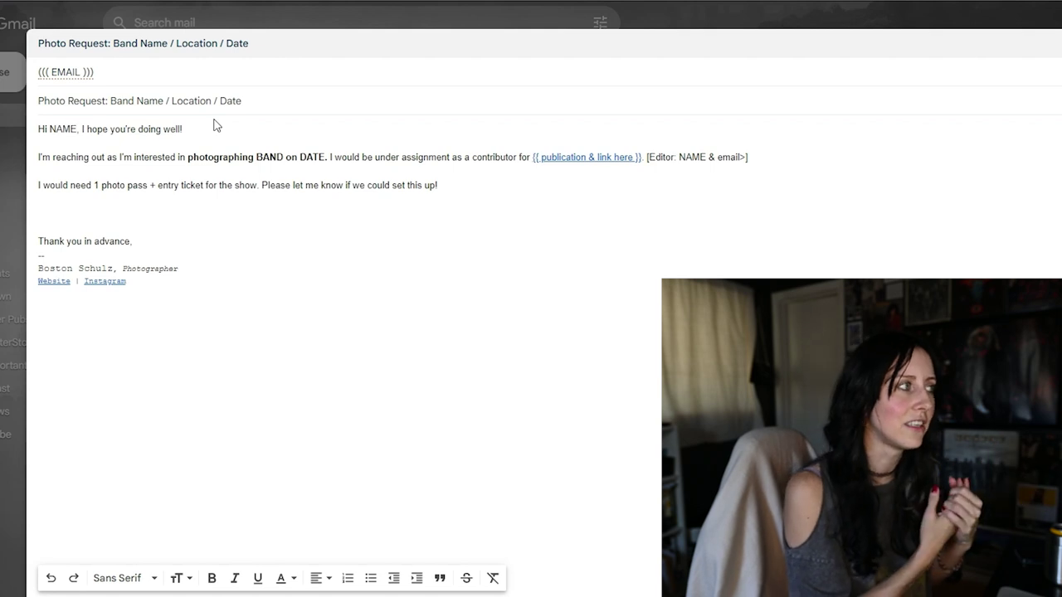
click(128, 139)
drag(182, 129, 80, 129)
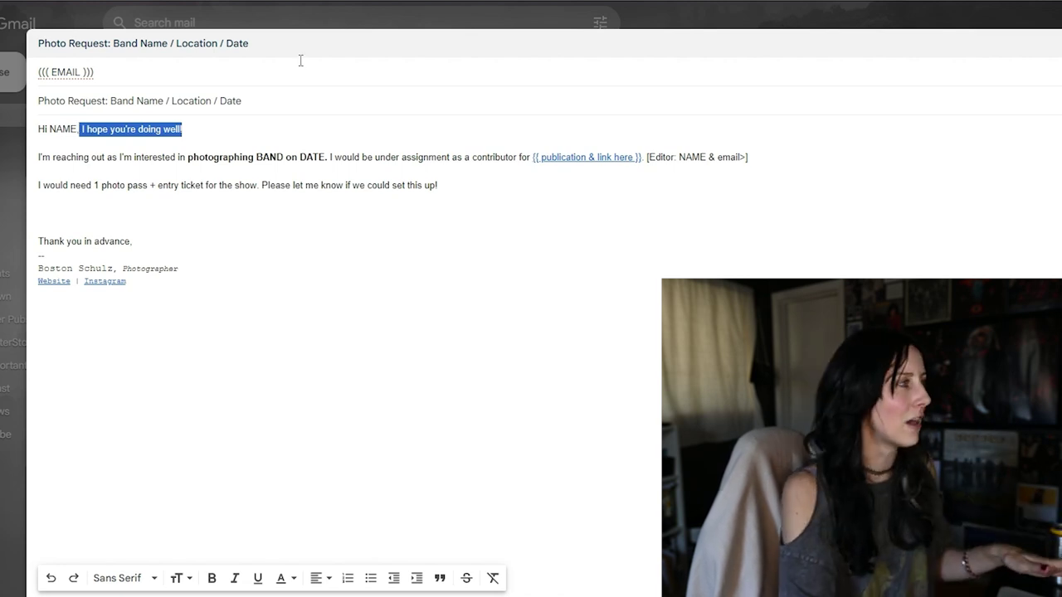
key(BackSpace)
key(Down)
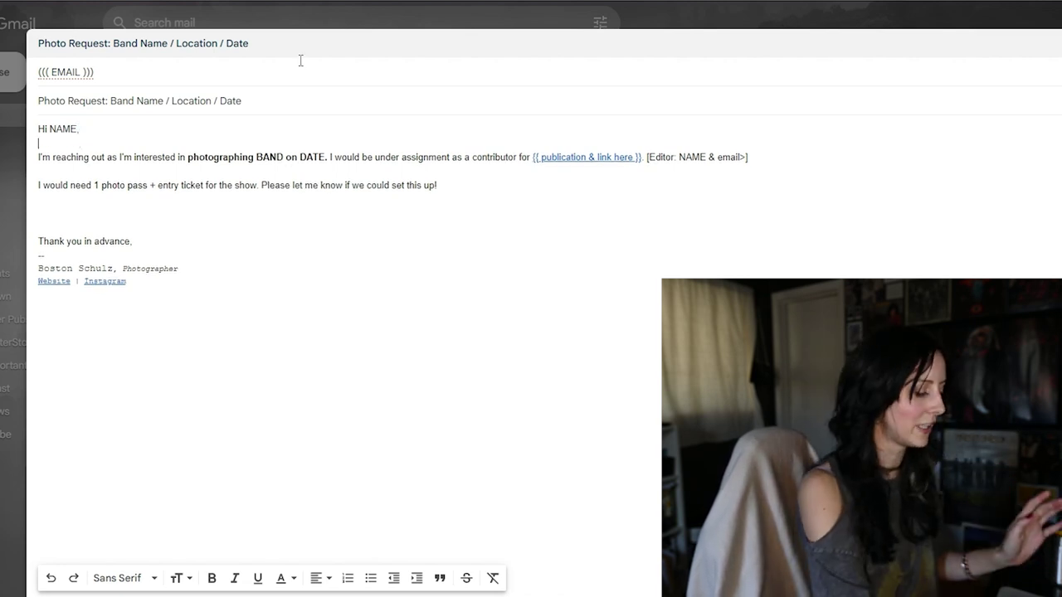
Try copying the date, band and location of the spreadsheet's 8/13 Olivia Rodrigo row into the email body, and undo the paste
click(155, 201)
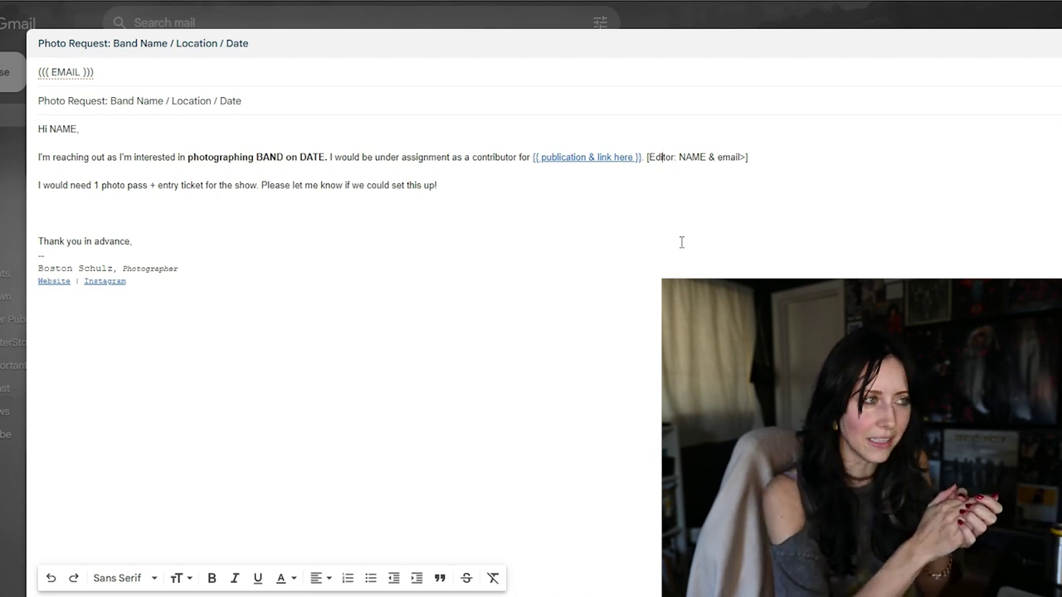
click(361, 193)
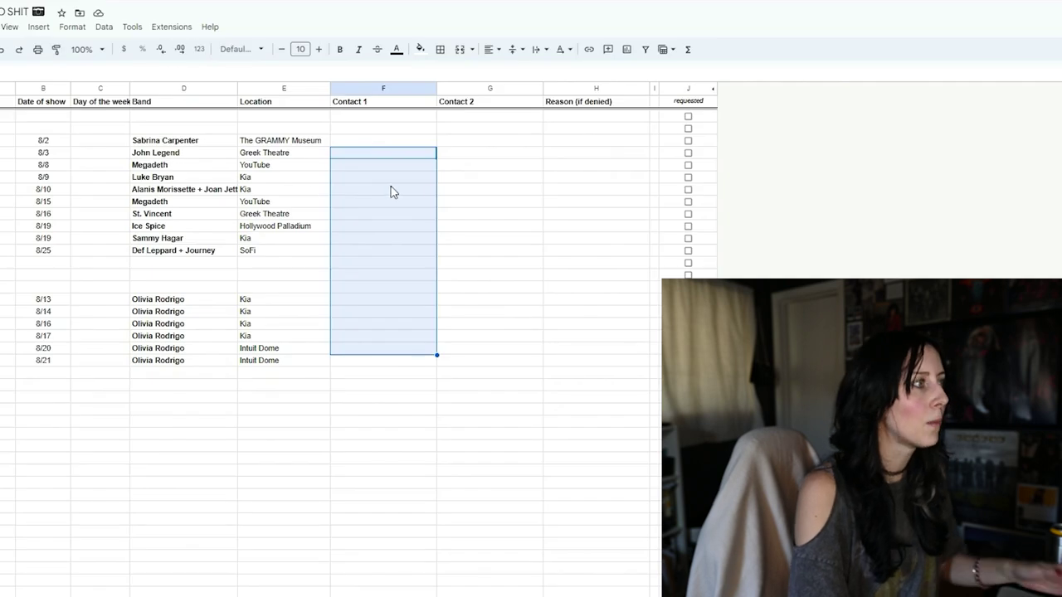
click(389, 190)
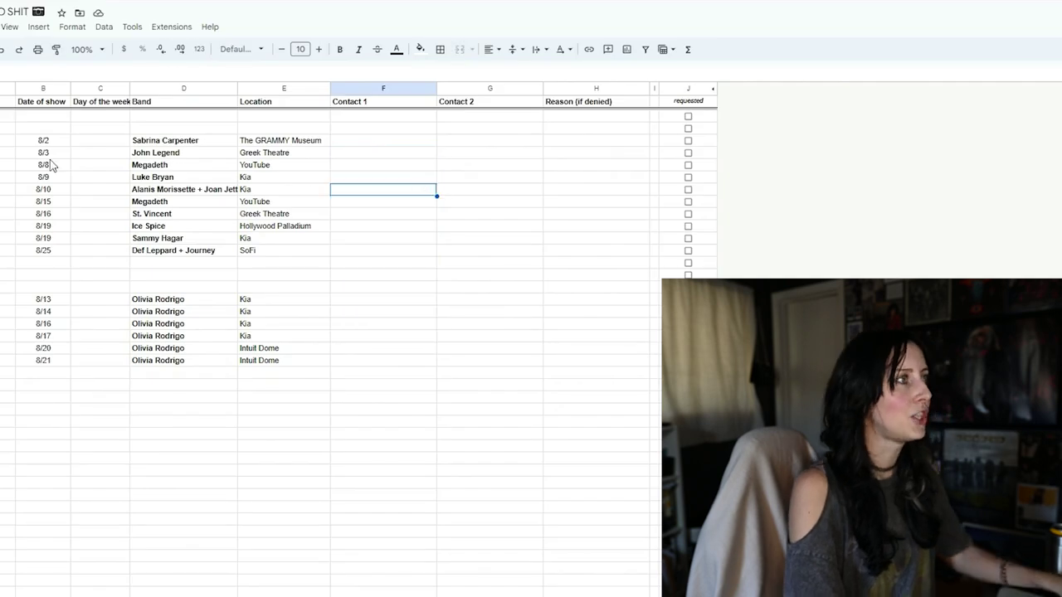
click(90, 142)
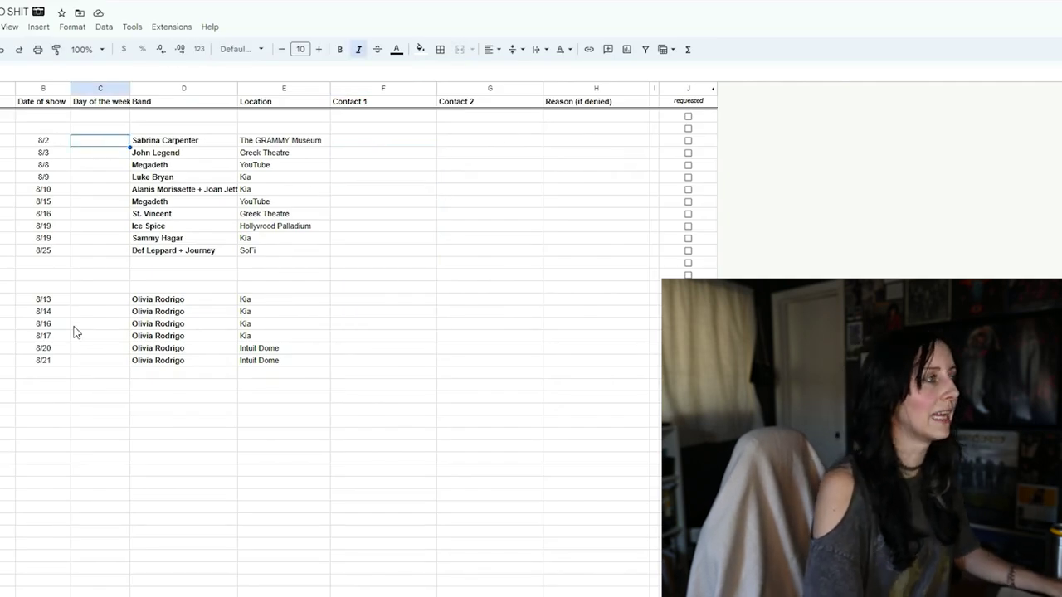
drag(70, 299, 255, 305)
key(ctrl+c)
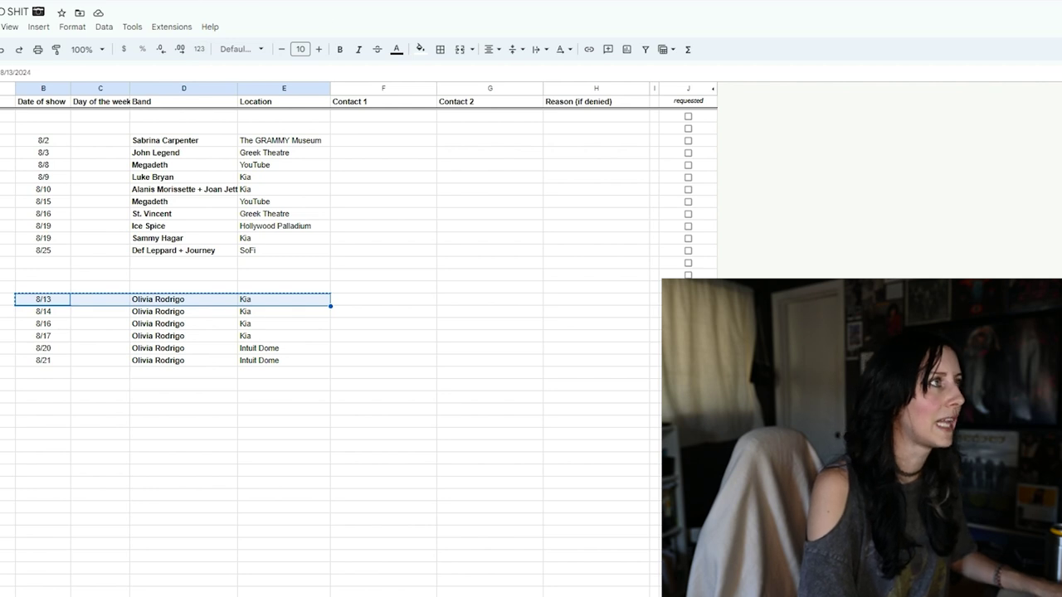
key(ctrl+Tab)
key(ctrl+v)
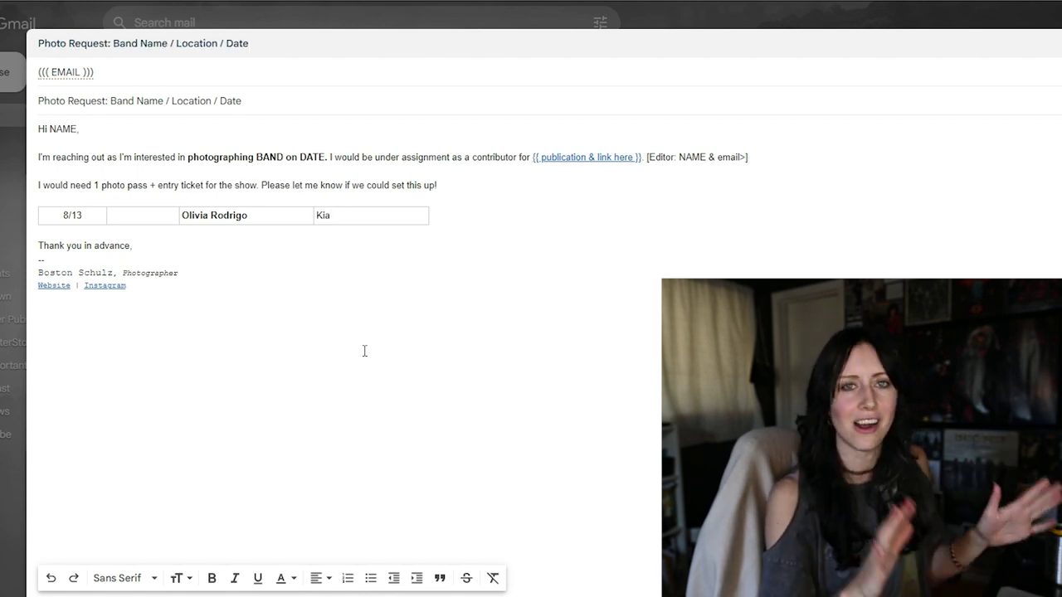
key(ctrl+z)
Copy the date-to-location cells of all Olivia Rodrigo rows, 8/13 to 8/21, from the spreadsheet into the email below the photo pass request
key(ctrl+tab)
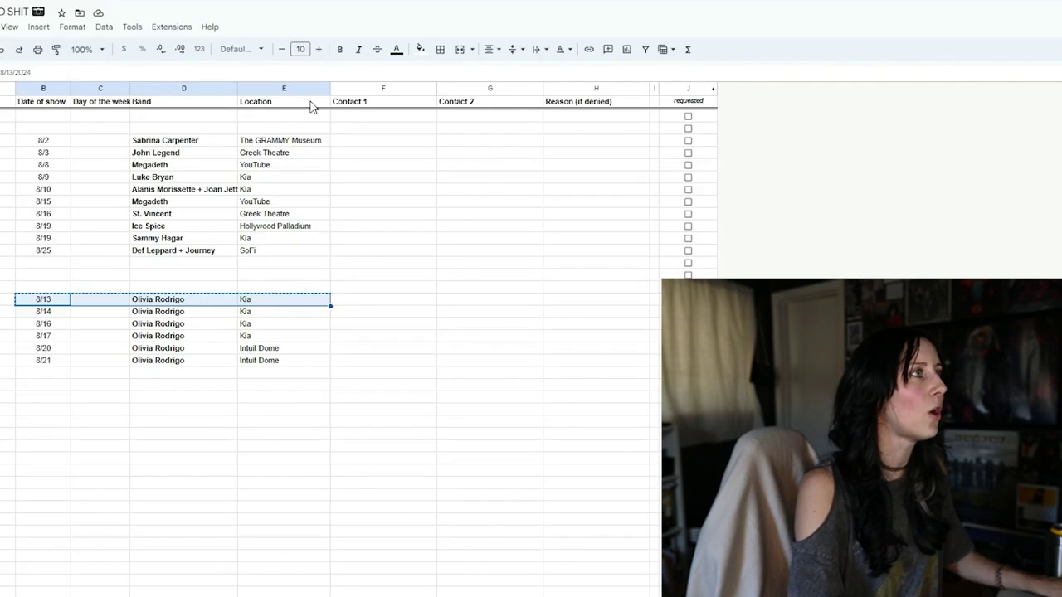
key(ctrl+c)
shift+click(296, 360)
key(ctrl+c)
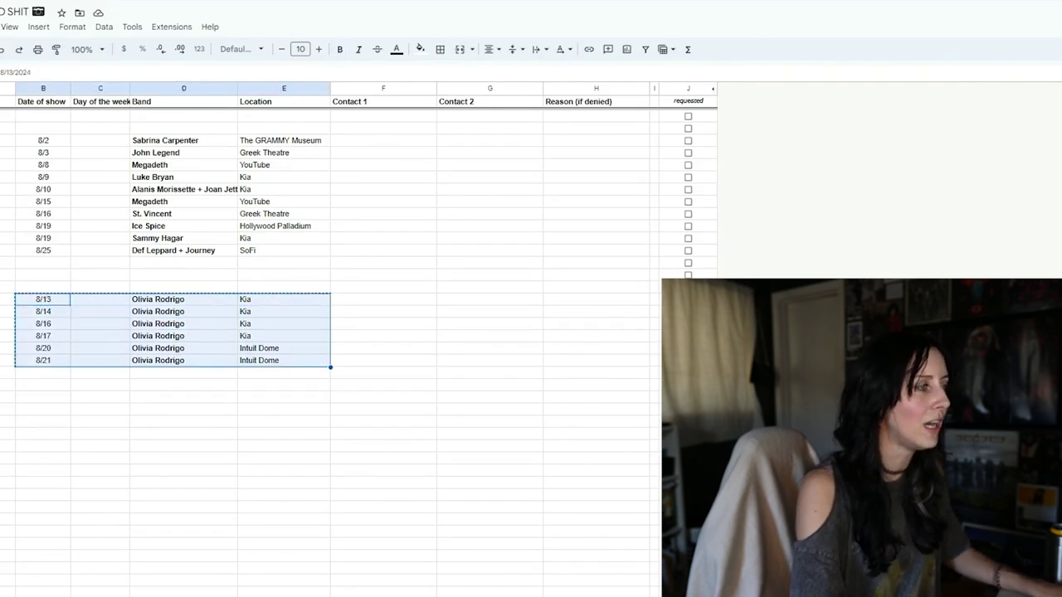
key(ctrl+tab)
key(ctrl+v)
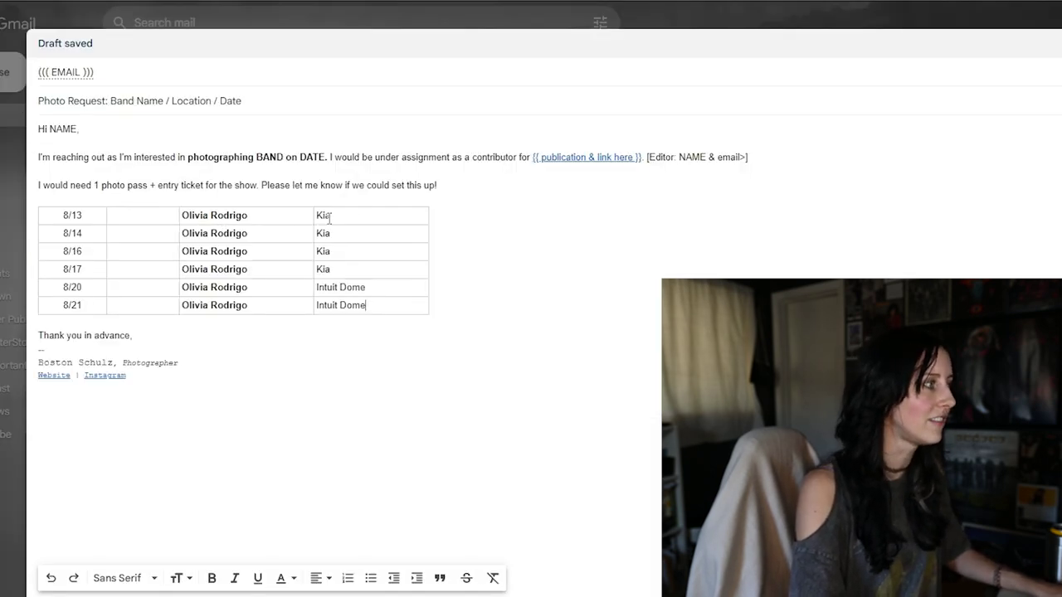
Add the line "I am available for all the the Los Angeles dates below." directly above the pasted table of dates
key(Return)
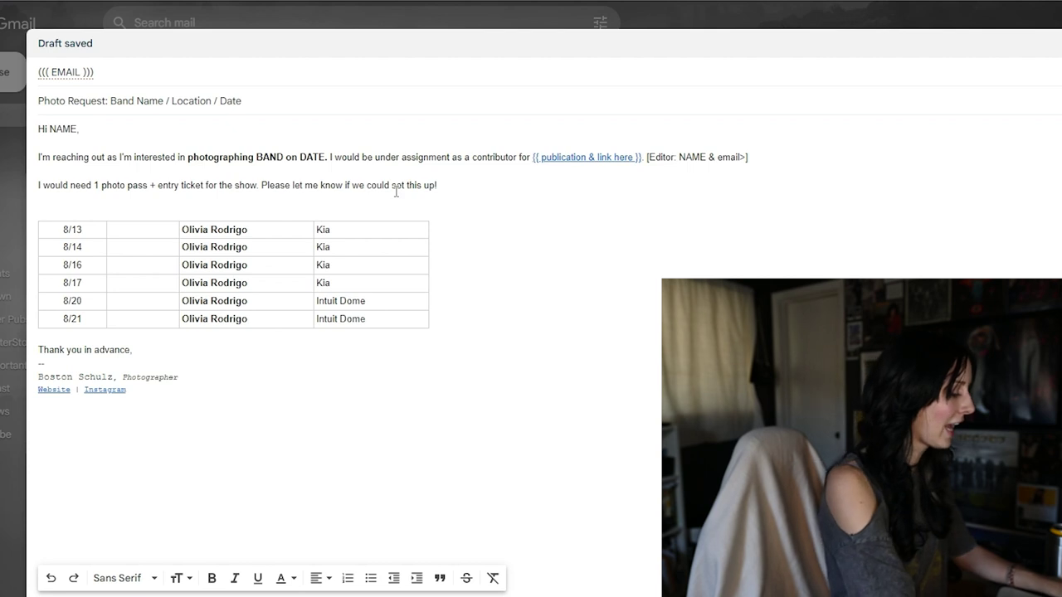
text(I am available for all the the Los Angeles dates b)
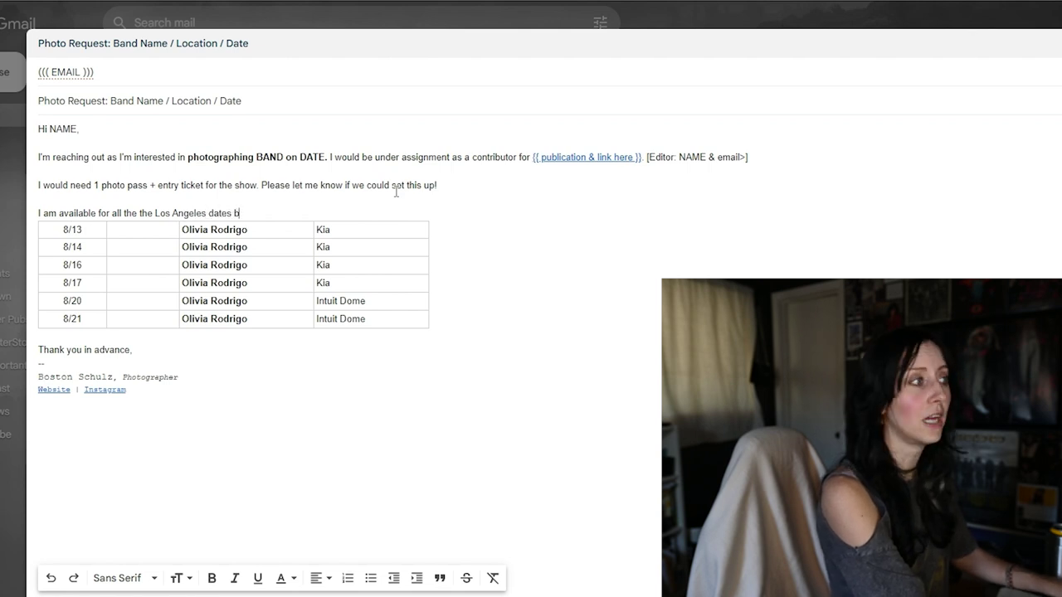
text(.)
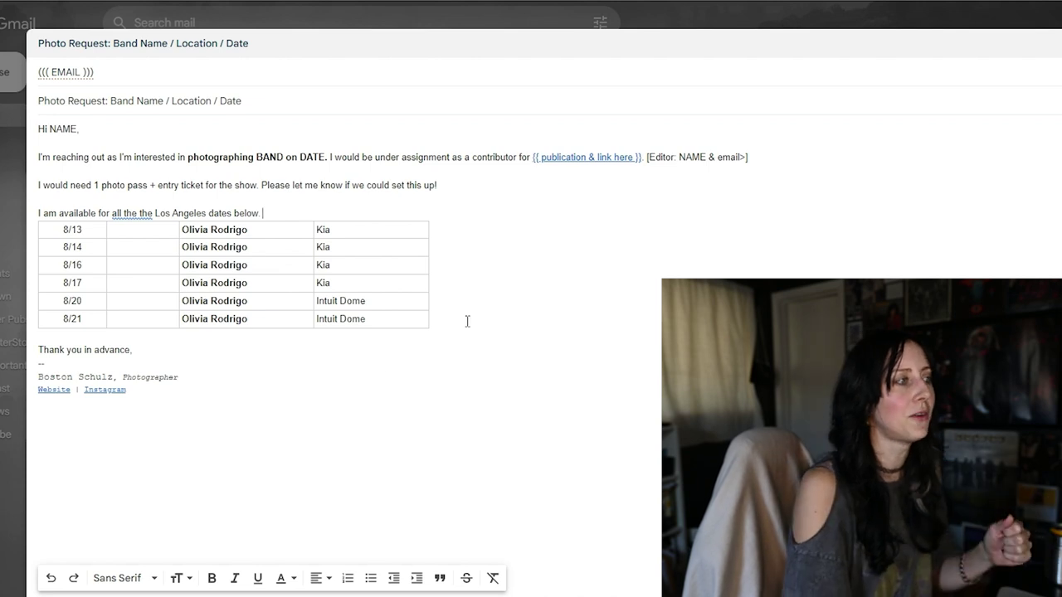
drag(441, 315, 88, 213)
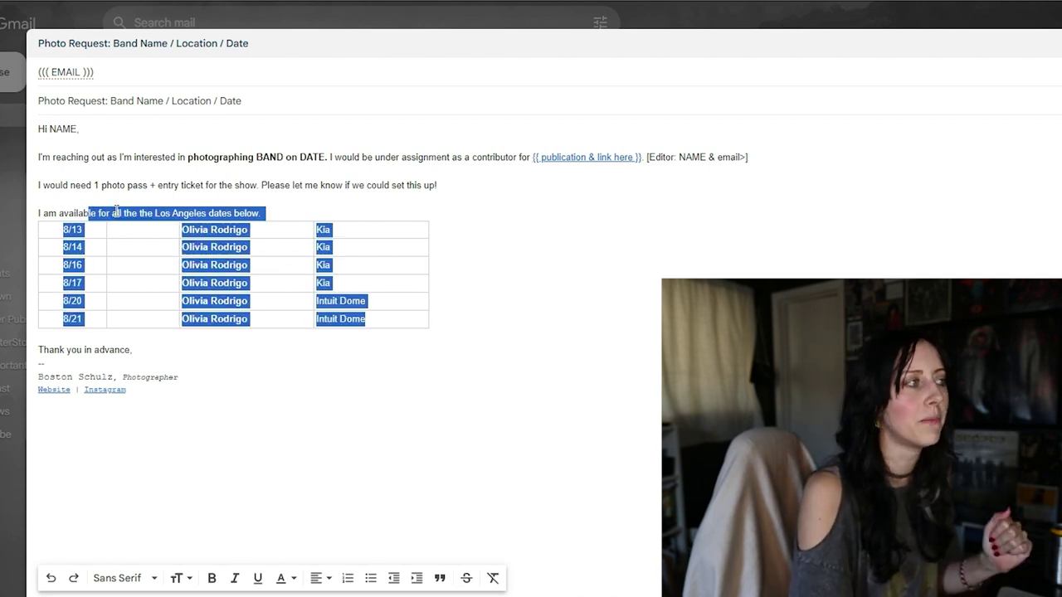
click(40, 211)
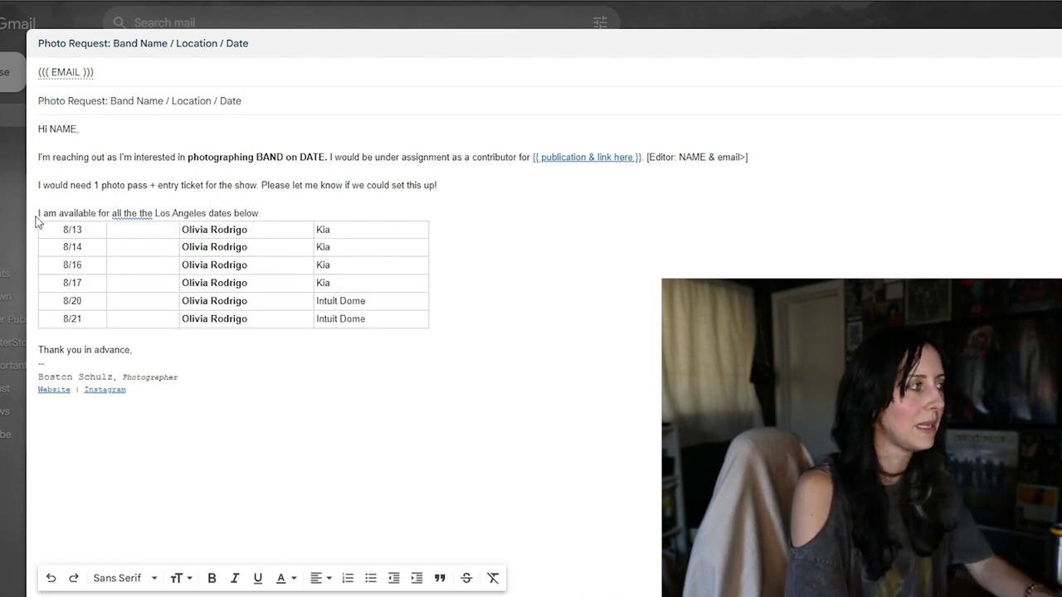
click(335, 226)
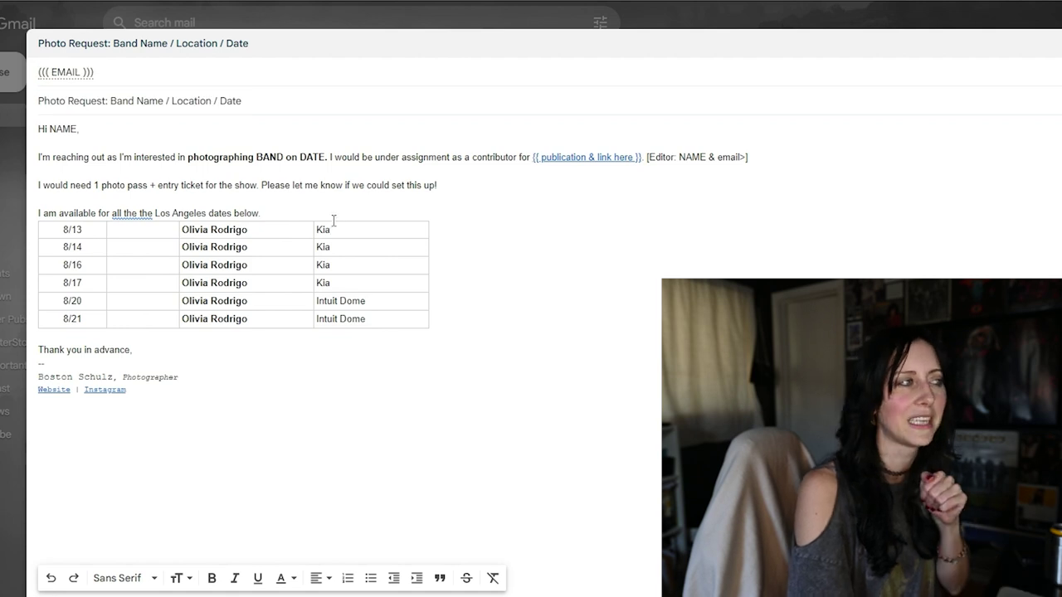